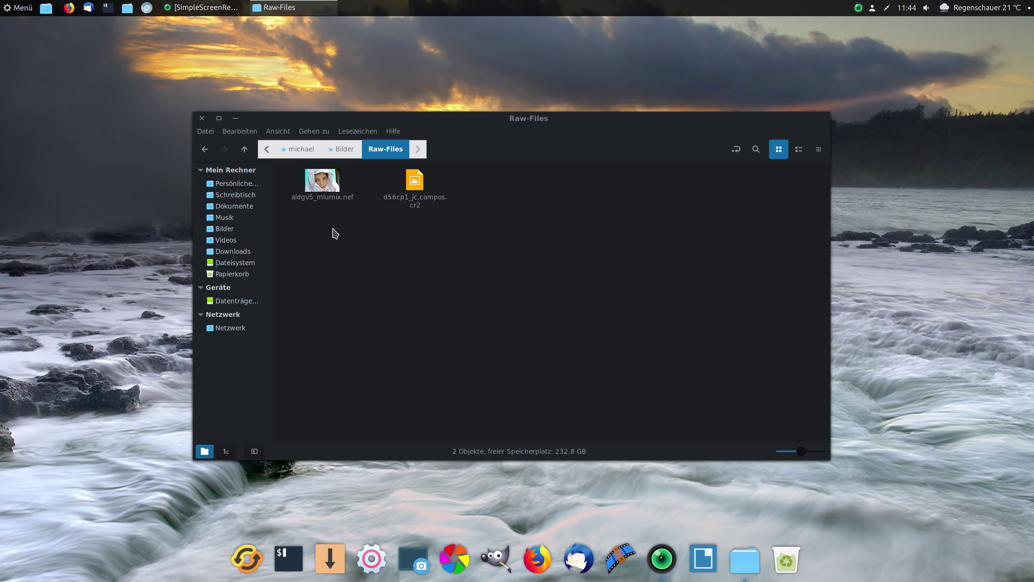
# Open aldgv5_mlumix.nef from Nemo with darktable via Öffnen mit.
pyautogui.rightClick(324, 187)
pyautogui.moveTo(400, 211)
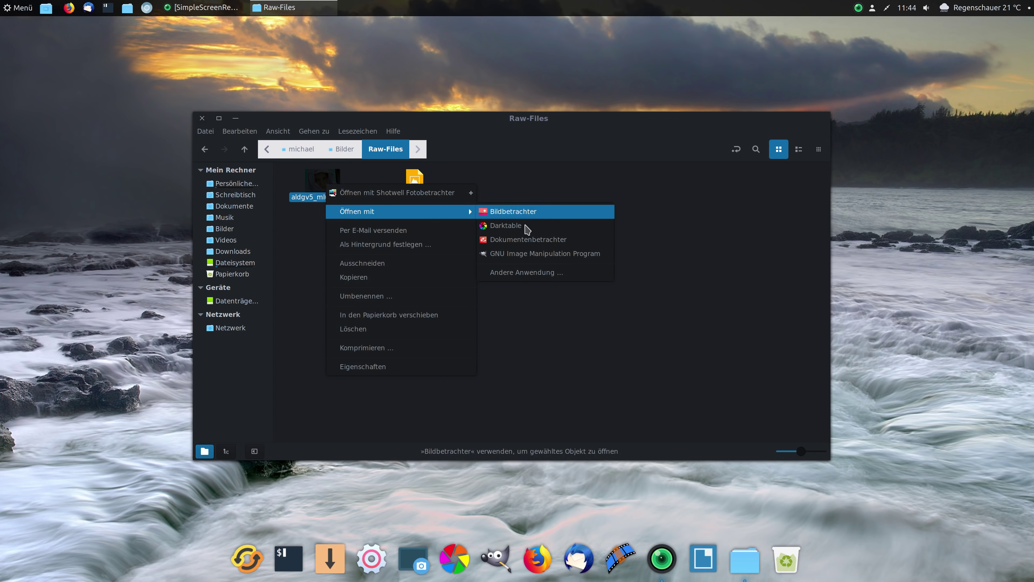
pyautogui.click(532, 255)
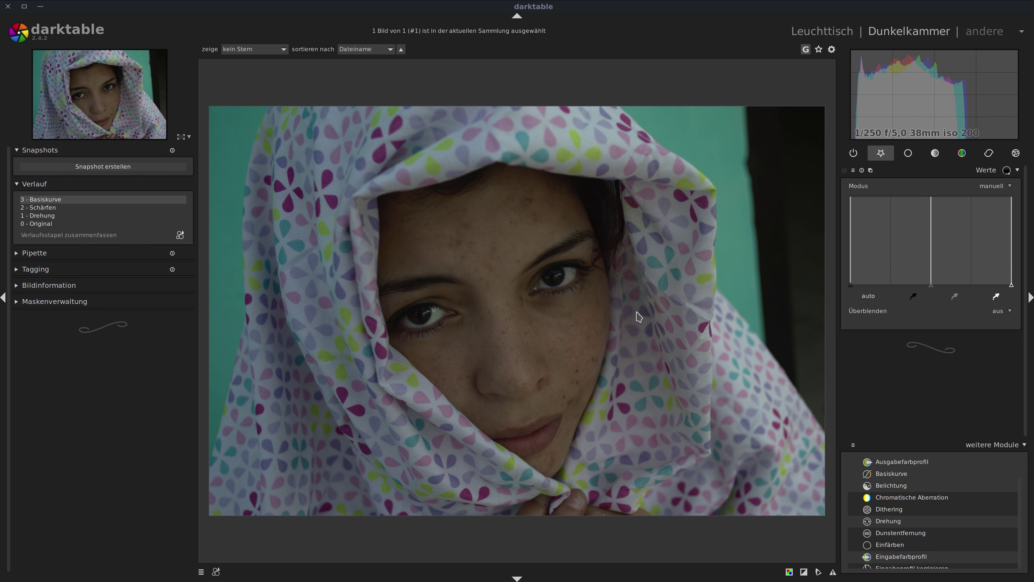
# Enable the Objektivkorrektur (lens correction) module in darktable's correction group.
pyautogui.click(1015, 152)
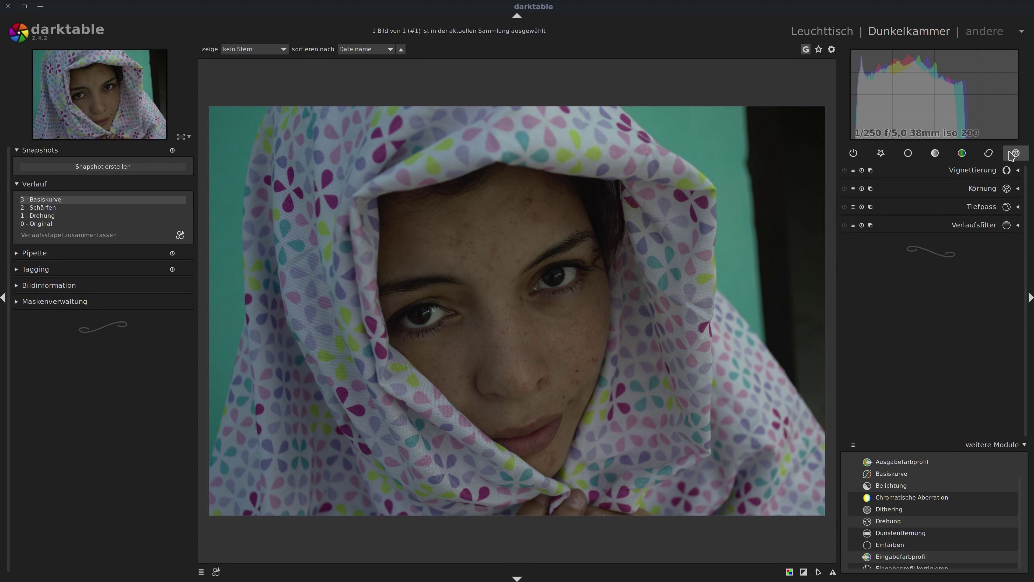
pyautogui.click(989, 153)
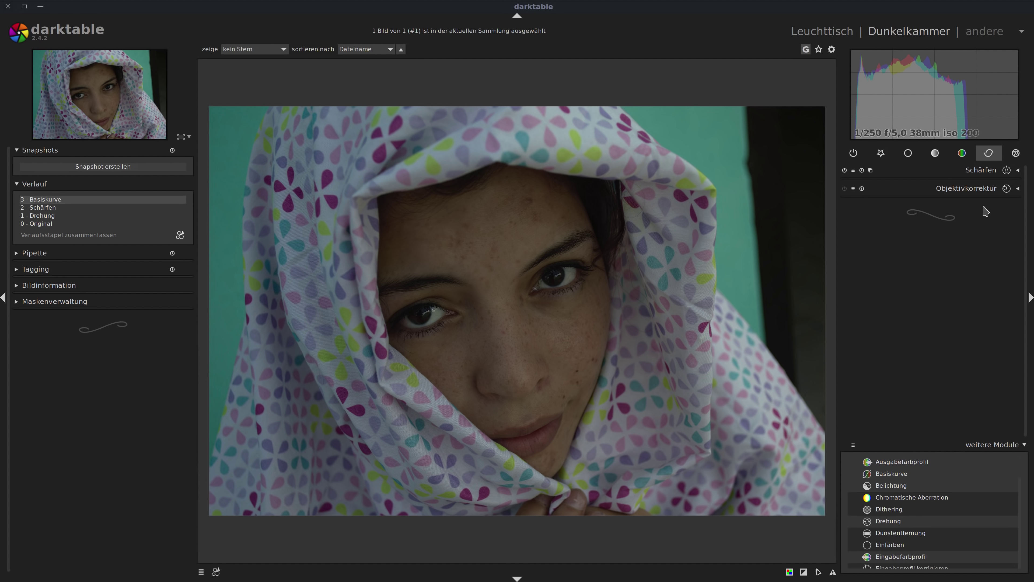
pyautogui.click(844, 189)
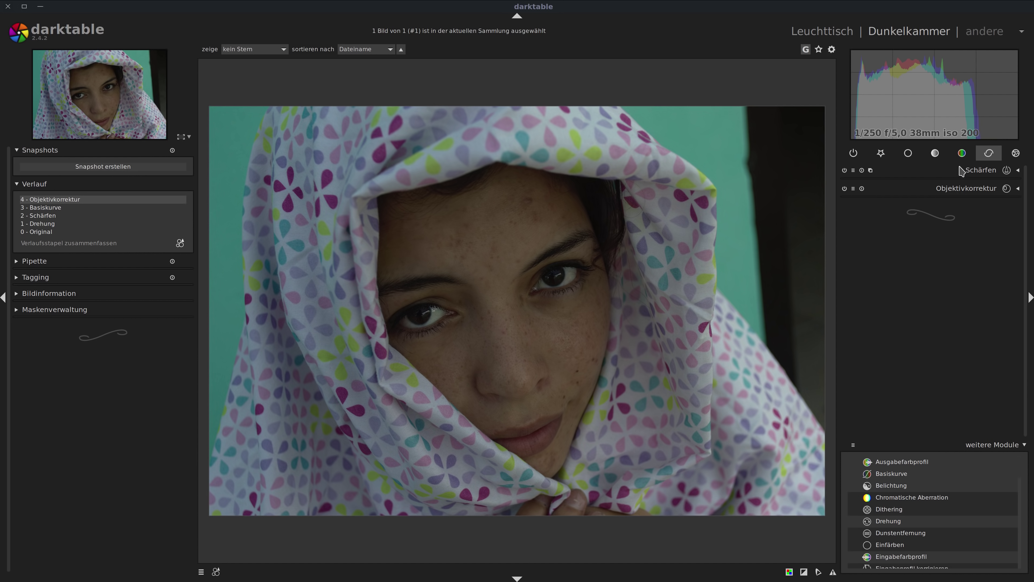
# Enable the Belichtung (exposure) module in the basic group and expand its settings.
pyautogui.click(962, 153)
pyautogui.click(907, 155)
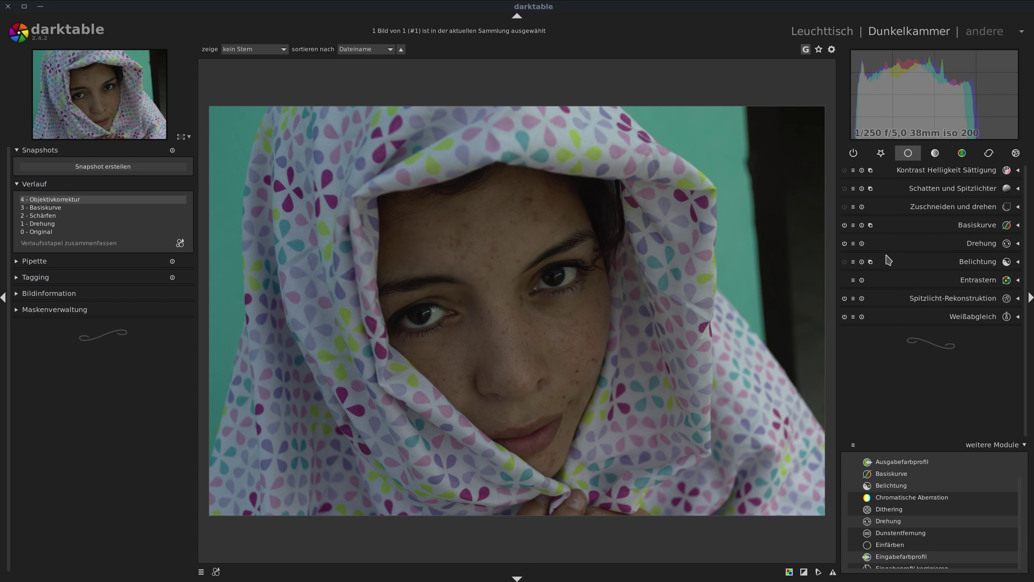
pyautogui.click(845, 262)
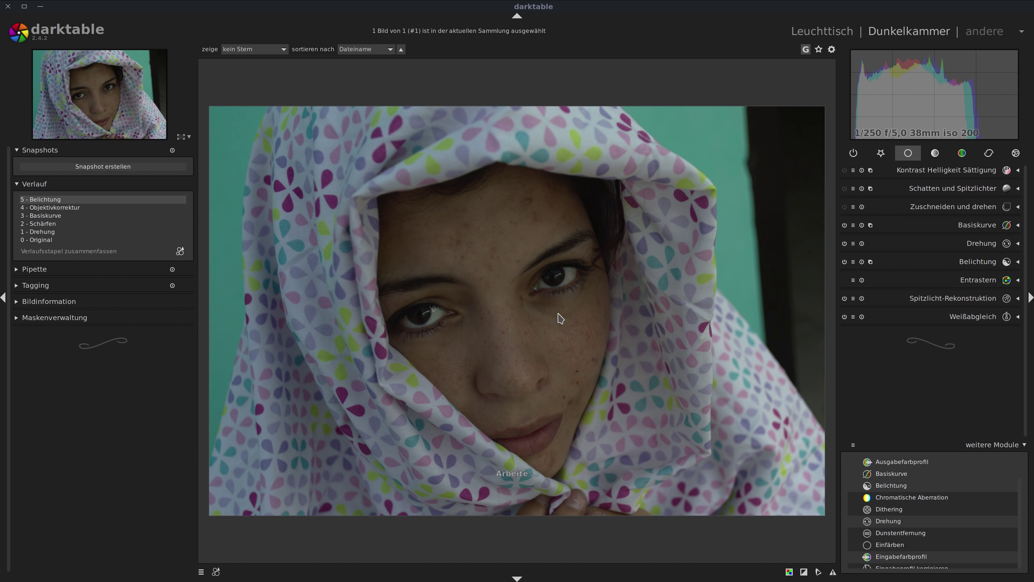
pyautogui.click(934, 261)
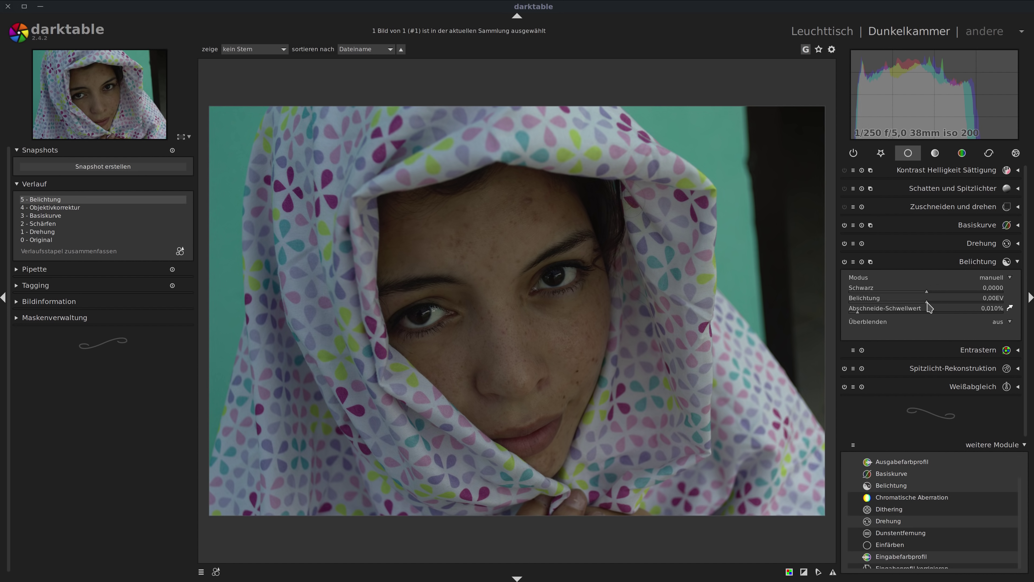
# Raise the exposure slider to 1.67 EV and the black level to 0.0050.
pyautogui.moveTo(931, 304); pyautogui.dragTo(955, 306)
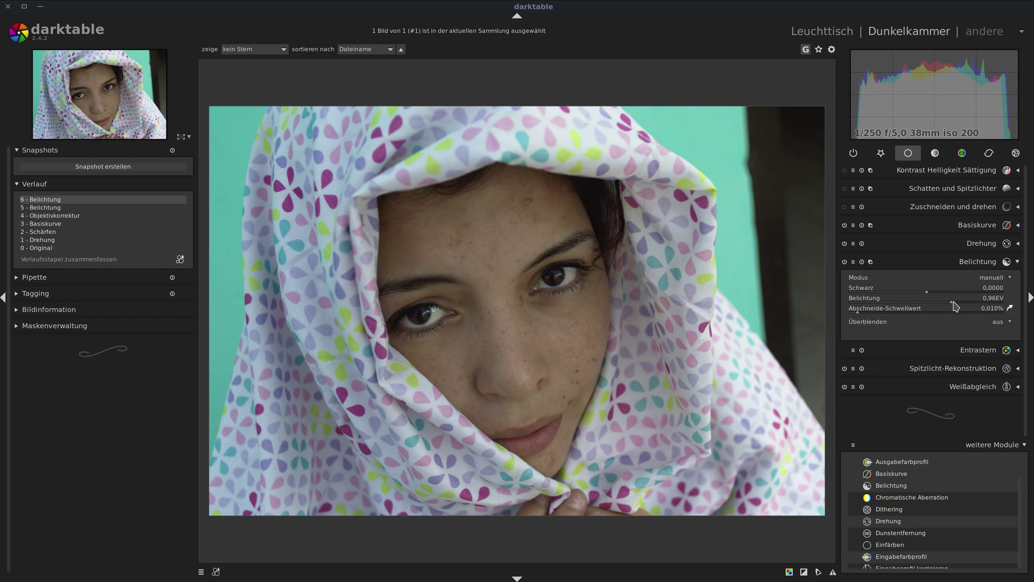
pyautogui.moveTo(953, 306); pyautogui.dragTo(960, 302)
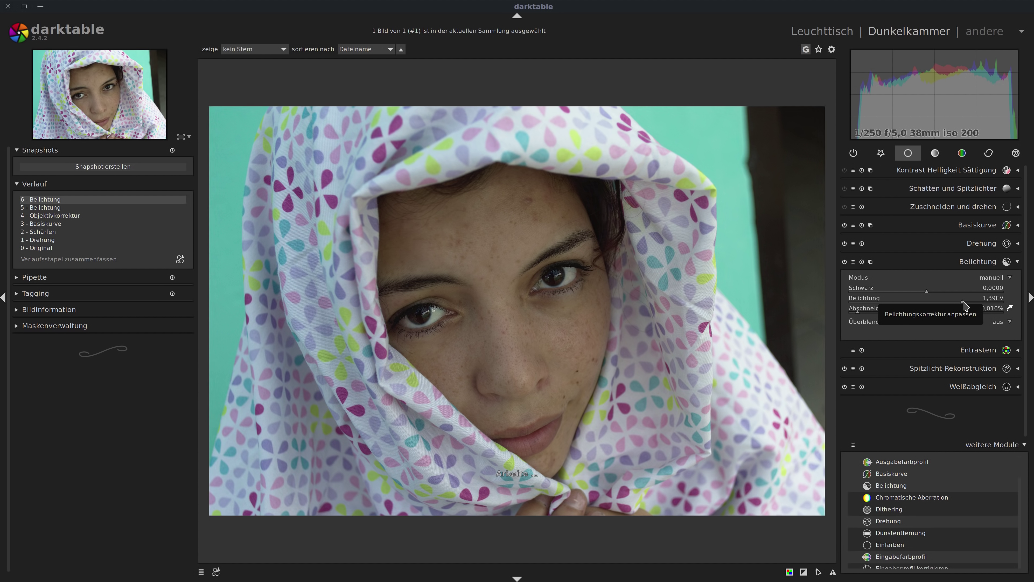
pyautogui.moveTo(964, 301); pyautogui.dragTo(971, 306)
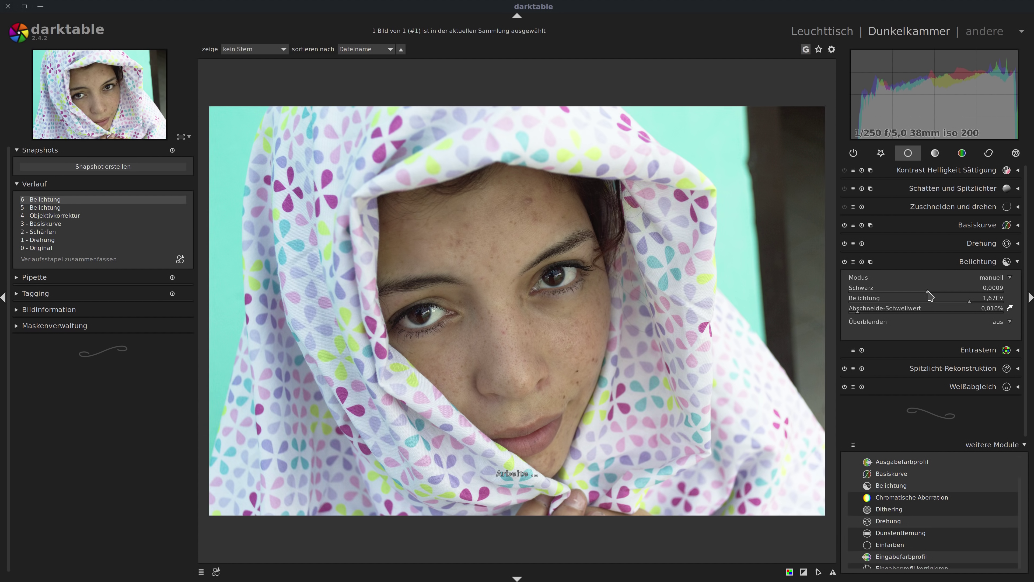
pyautogui.moveTo(928, 293); pyautogui.dragTo(934, 294)
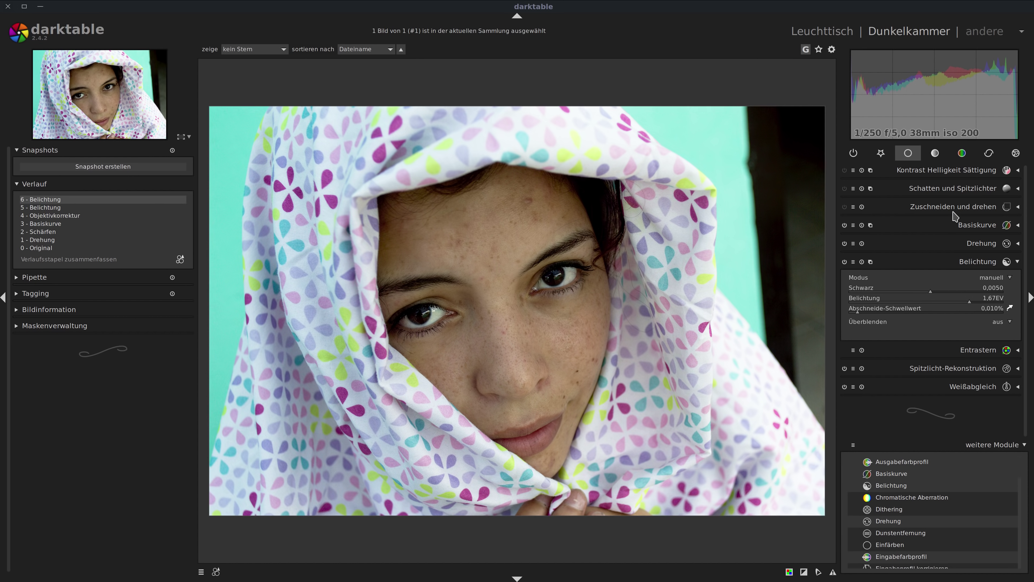
# Turn on Lebendigkeit (vibrance) and Werte (levels) with automatic levels applied.
pyautogui.click(964, 154)
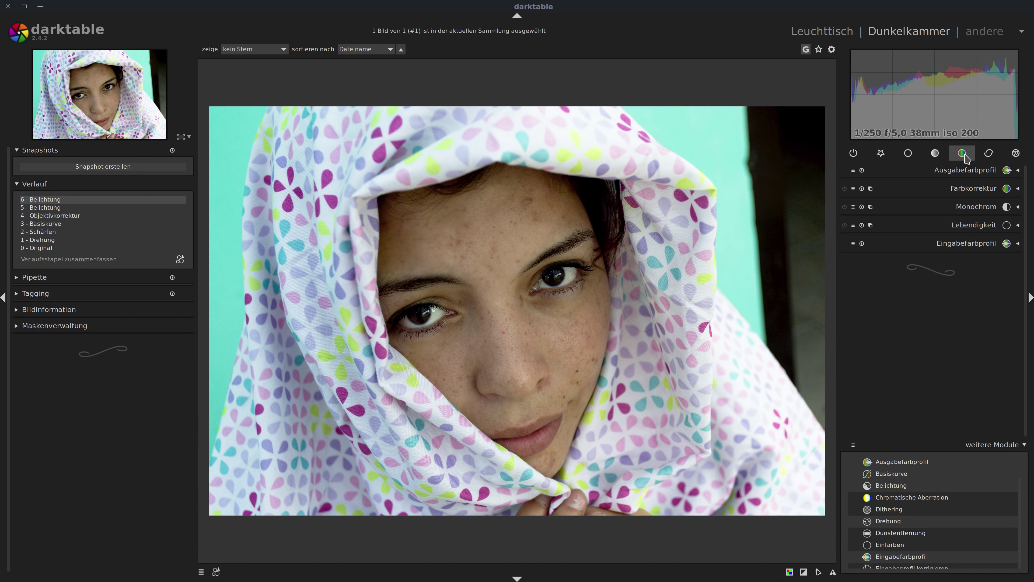
pyautogui.click(845, 226)
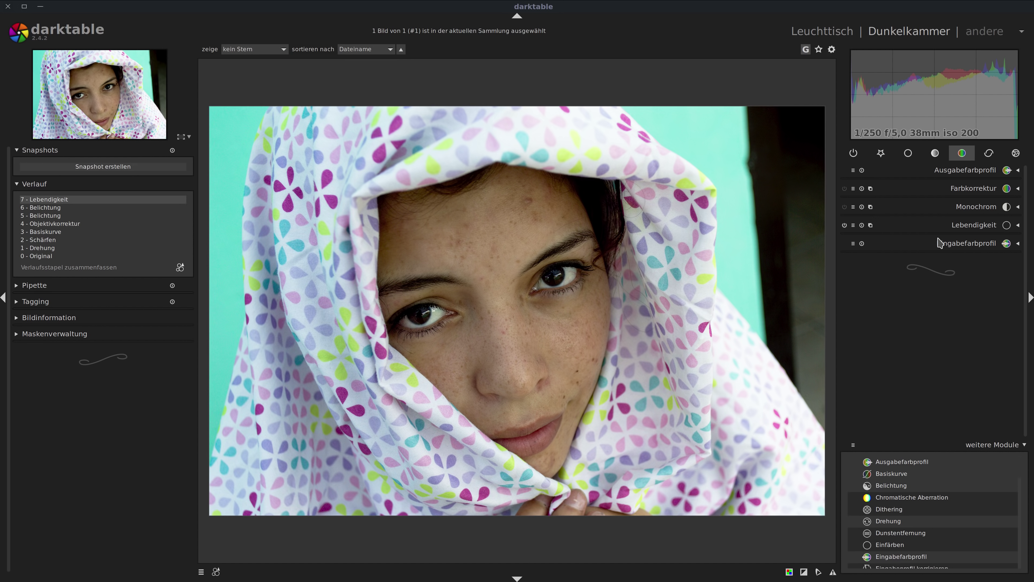
pyautogui.click(935, 154)
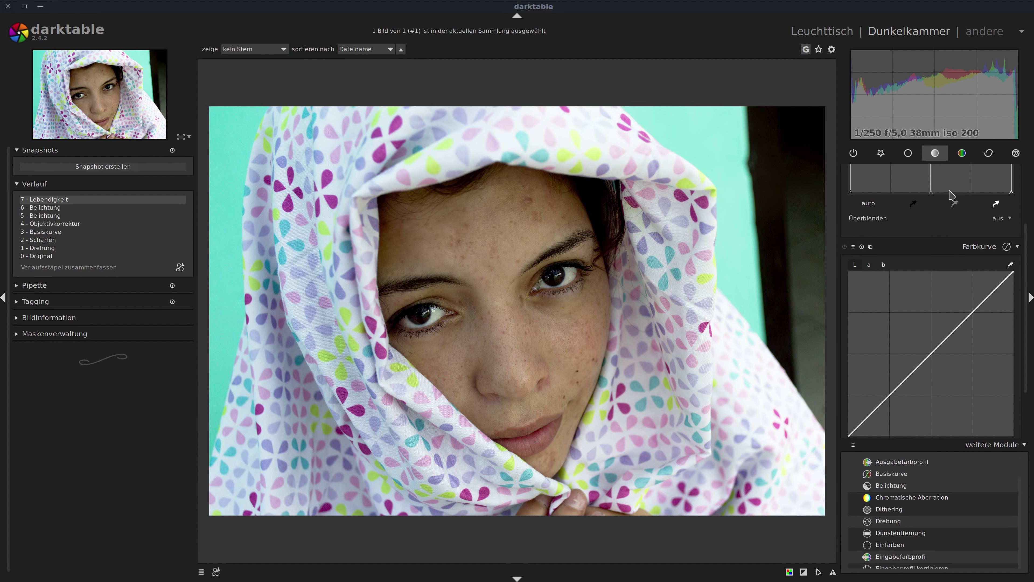
pyautogui.scroll(-3, 925, 260)
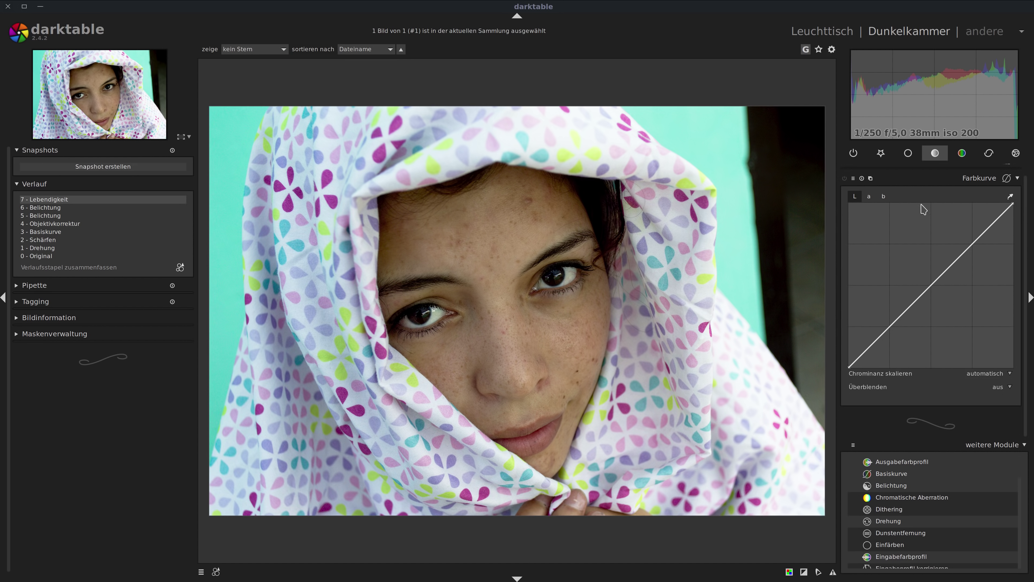
pyautogui.click(929, 179)
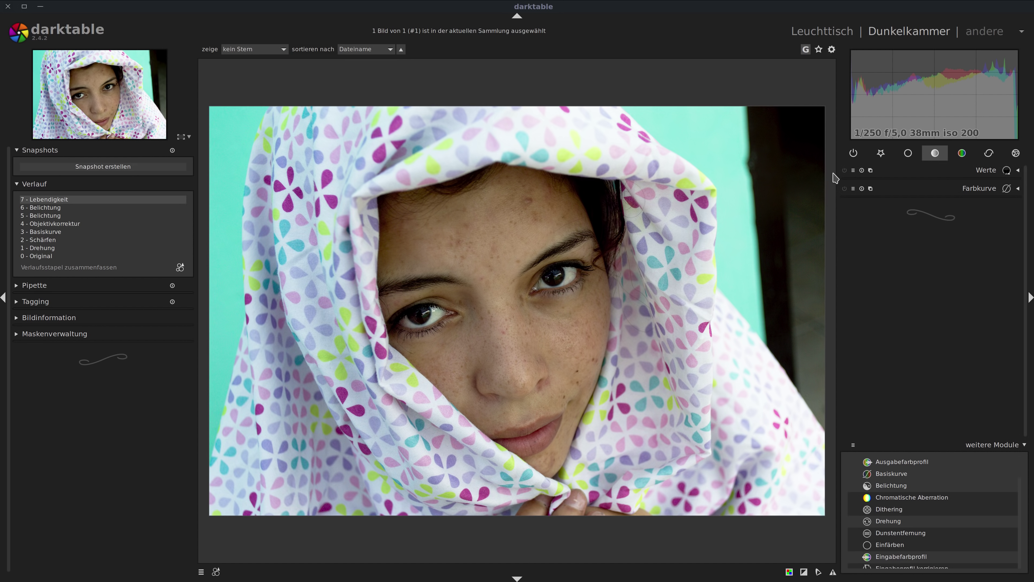
pyautogui.click(844, 171)
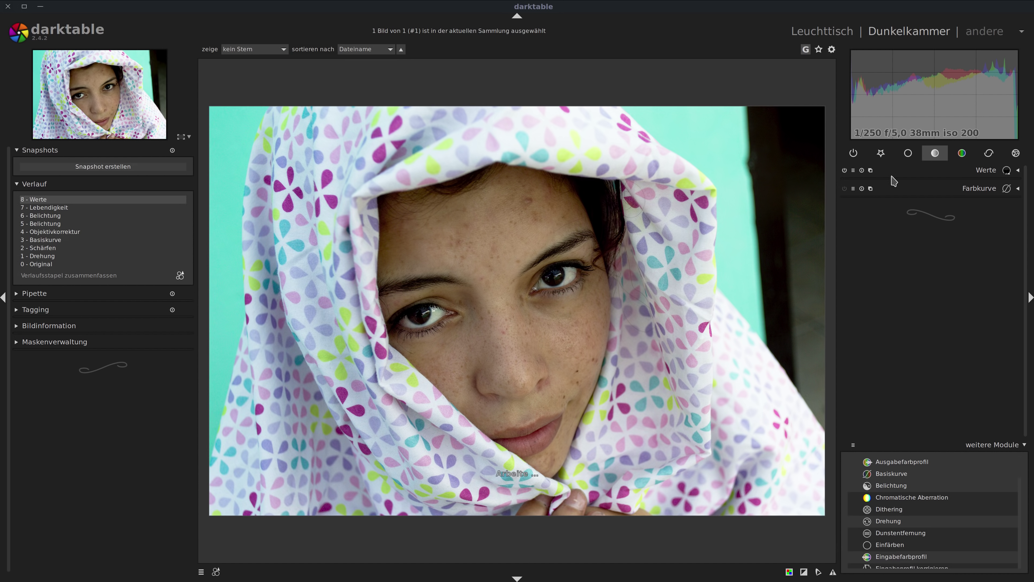
pyautogui.click(928, 176)
pyautogui.click(868, 297)
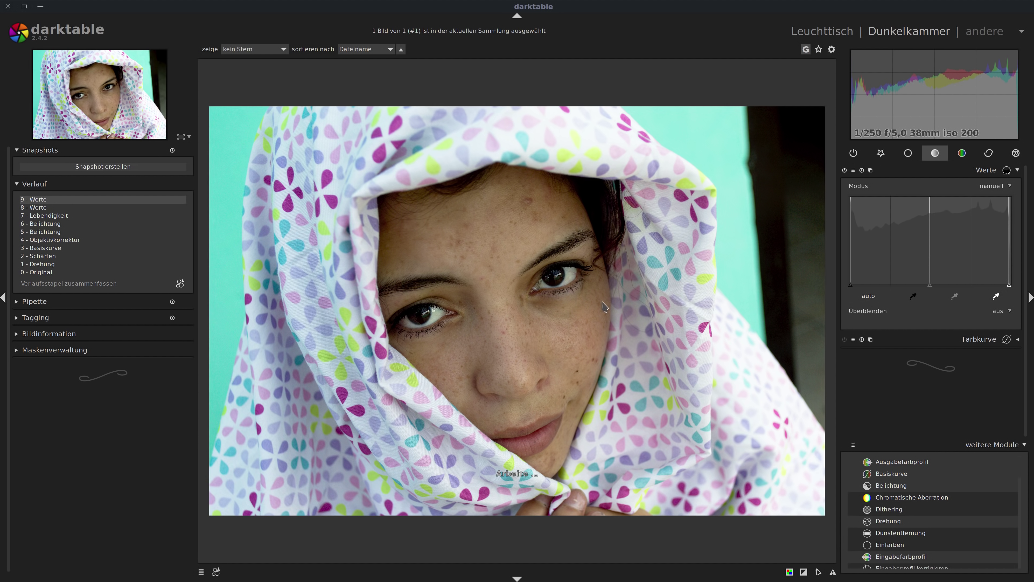
pyautogui.click(908, 158)
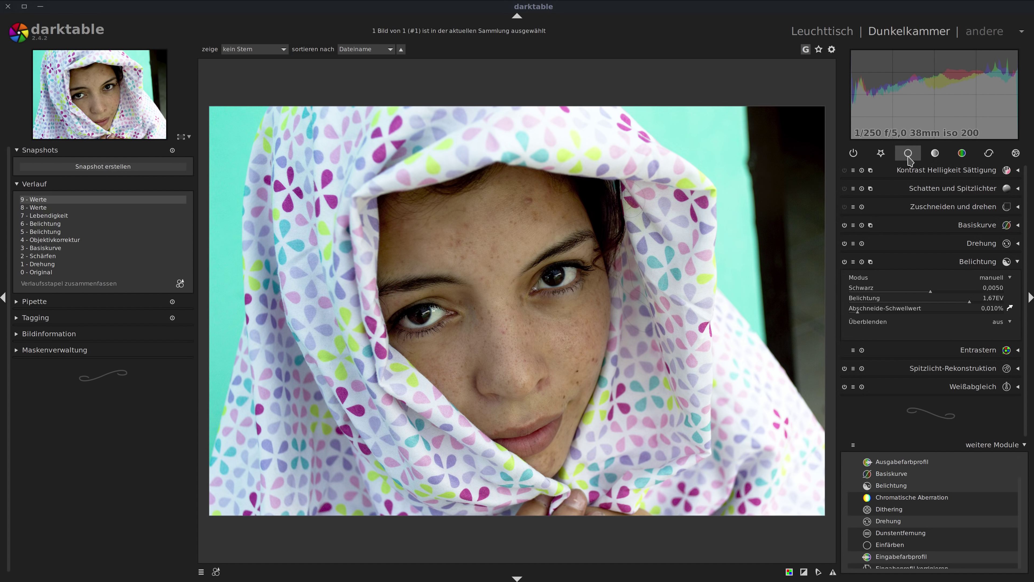
pyautogui.click(881, 154)
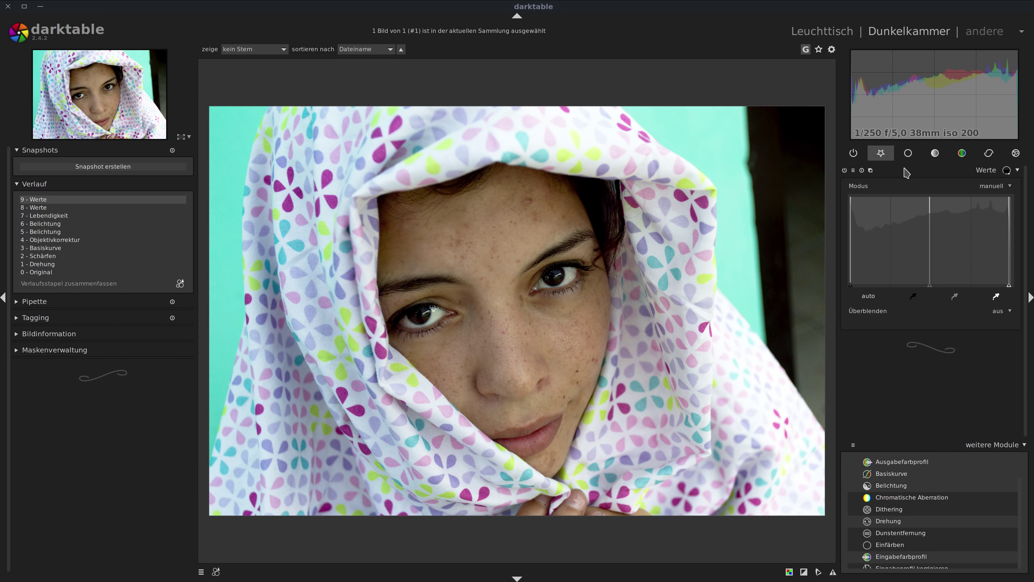
pyautogui.click(922, 171)
# Enable shadows and highlights, compare with the 0 - Original state, then return to step 10.
pyautogui.click(908, 155)
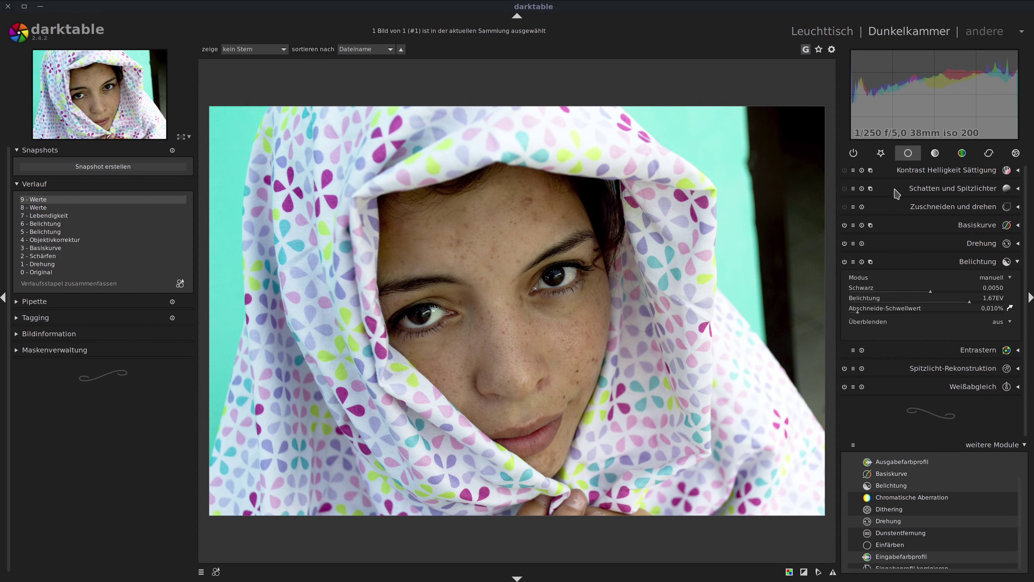
pyautogui.click(844, 189)
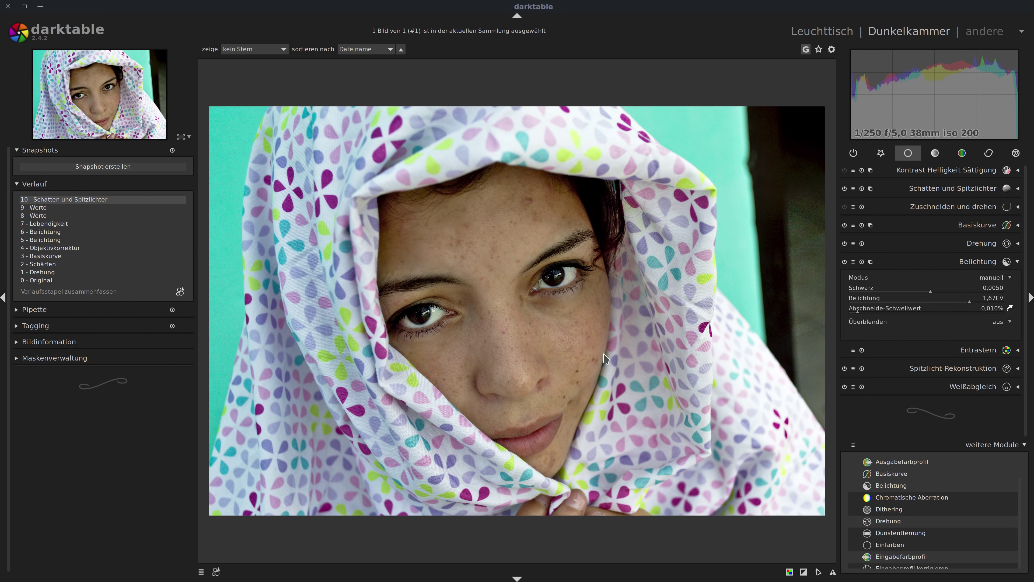
pyautogui.click(915, 262)
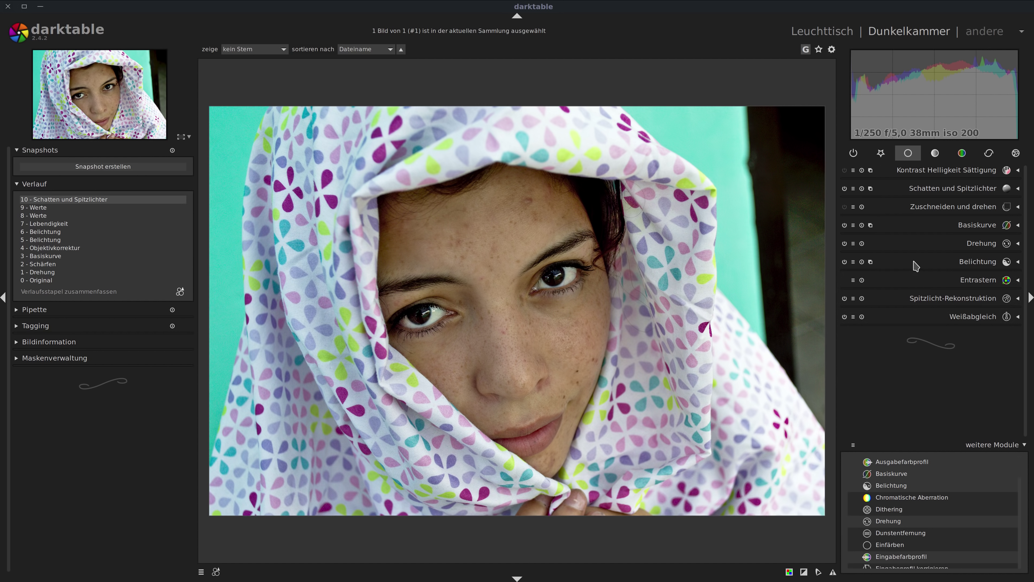
pyautogui.click(31, 280)
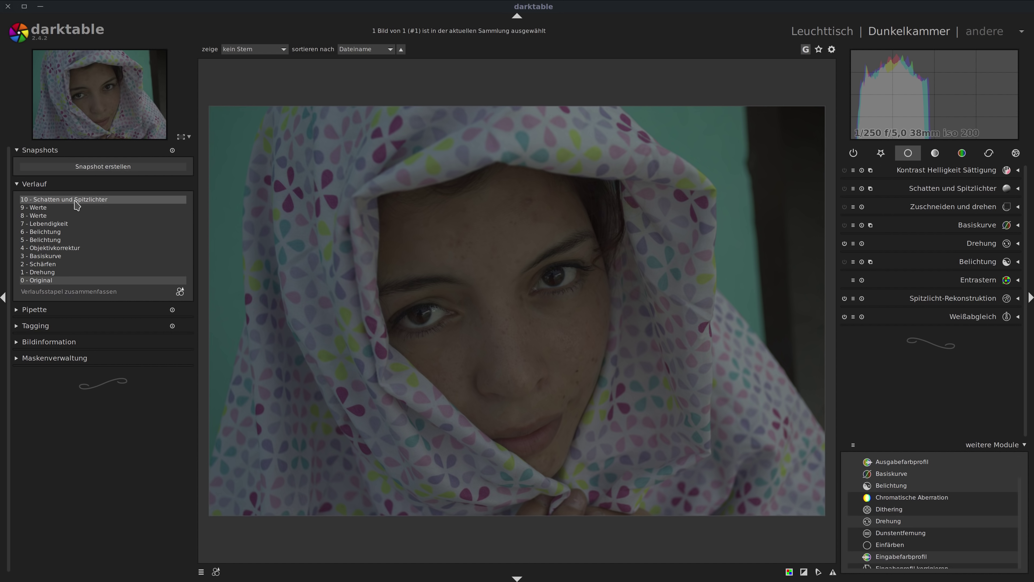
pyautogui.click(74, 199)
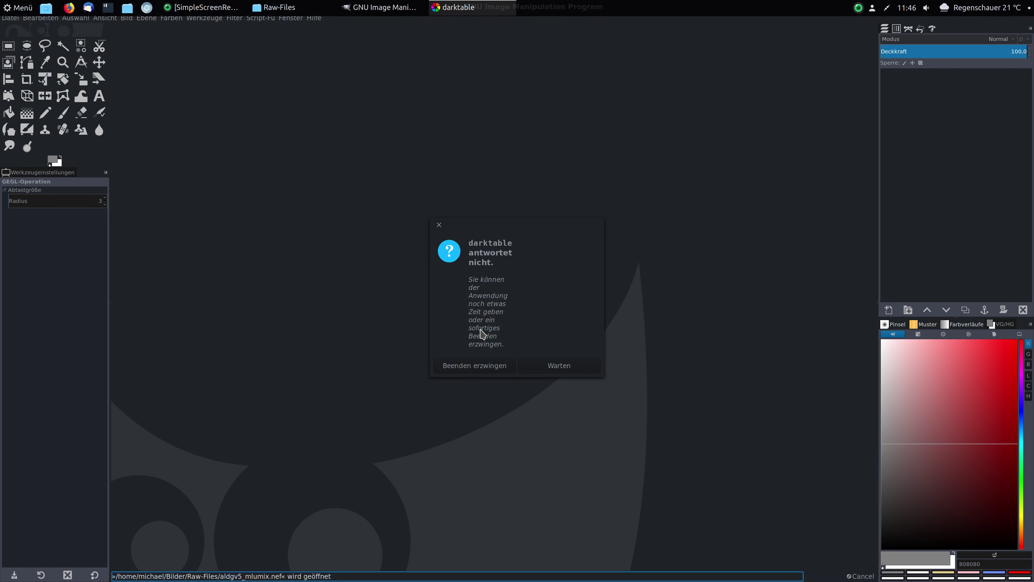
# Choose Warten on the not-responding dialog so GIMP finishes loading the developed portrait.
pyautogui.click(540, 370)
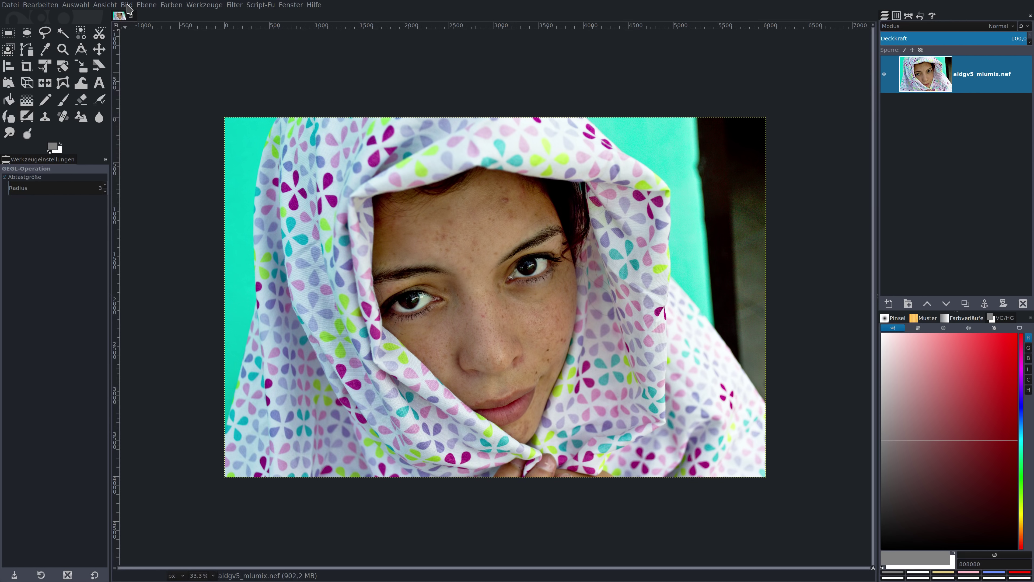
# Scale the image down to 3840 × 2554 pixels.
pyautogui.click(126, 5)
pyautogui.click(150, 116)
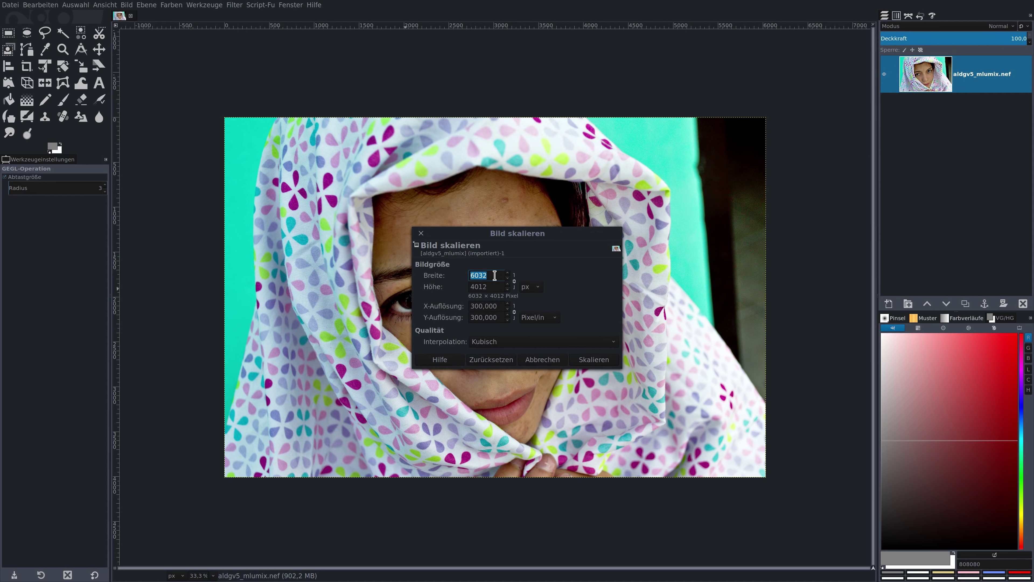
pyautogui.write('3840')
pyautogui.click(593, 360)
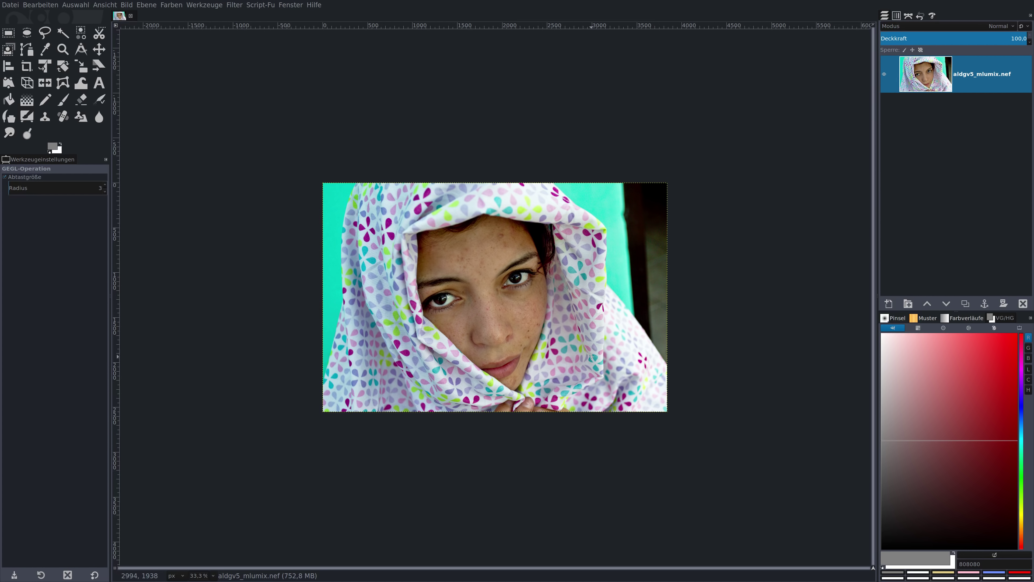
# Fit the photo to the window, then set the view zoom to 70%.
pyautogui.hotkey('ctrl', 'shift', 'j')
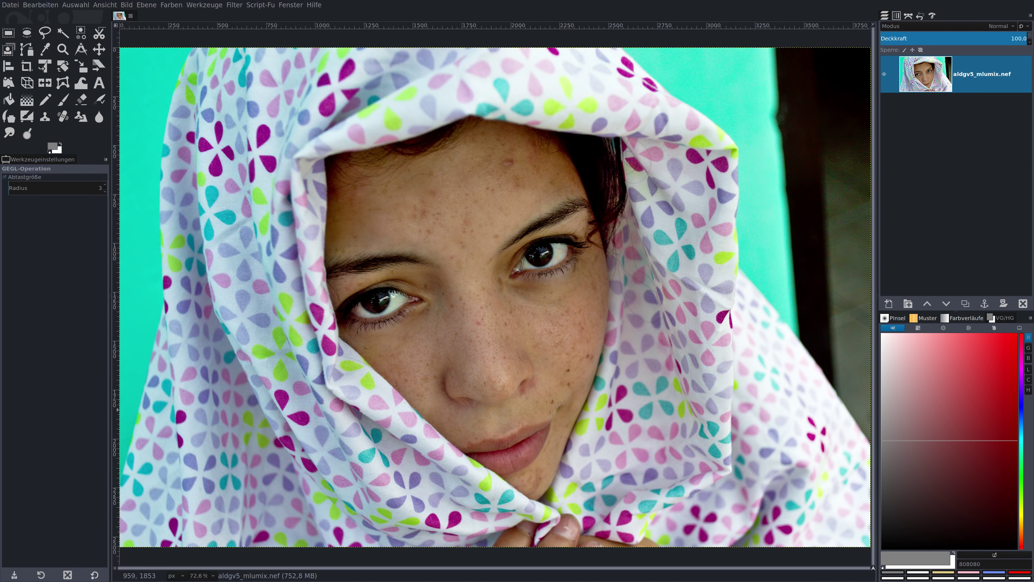
pyautogui.tripleClick(196, 575)
pyautogui.write('70')
pyautogui.press('Return')
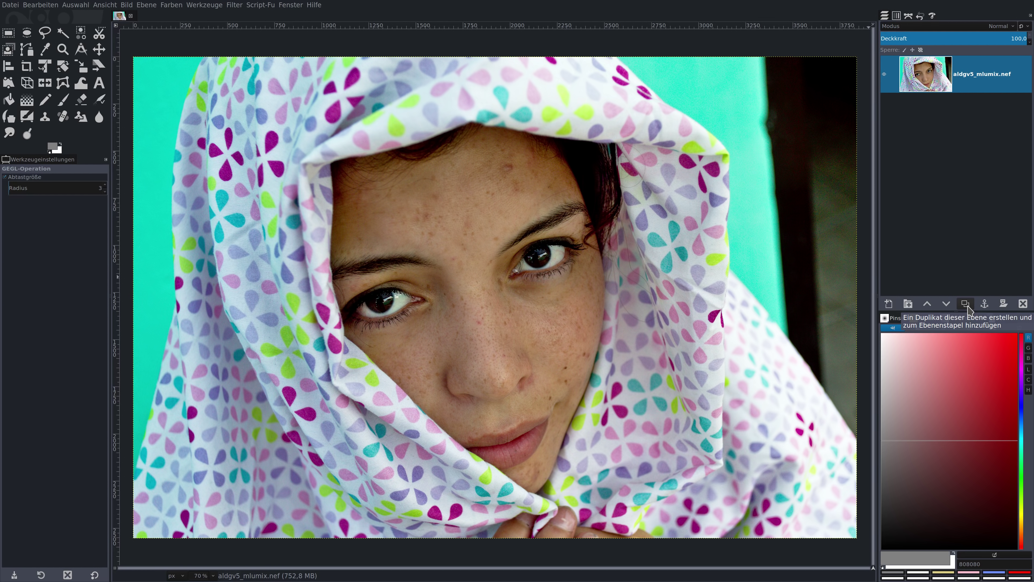
# Duplicate the portrait layer and set the Channel Mixer Red-in-Red to 1.05 on the copy.
pyautogui.click(966, 304)
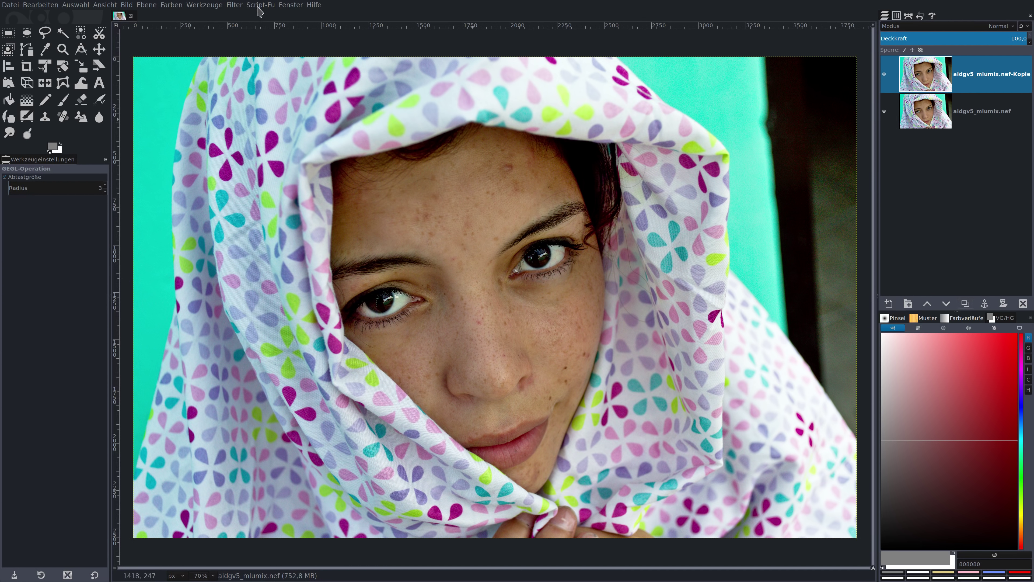
pyautogui.click(171, 5)
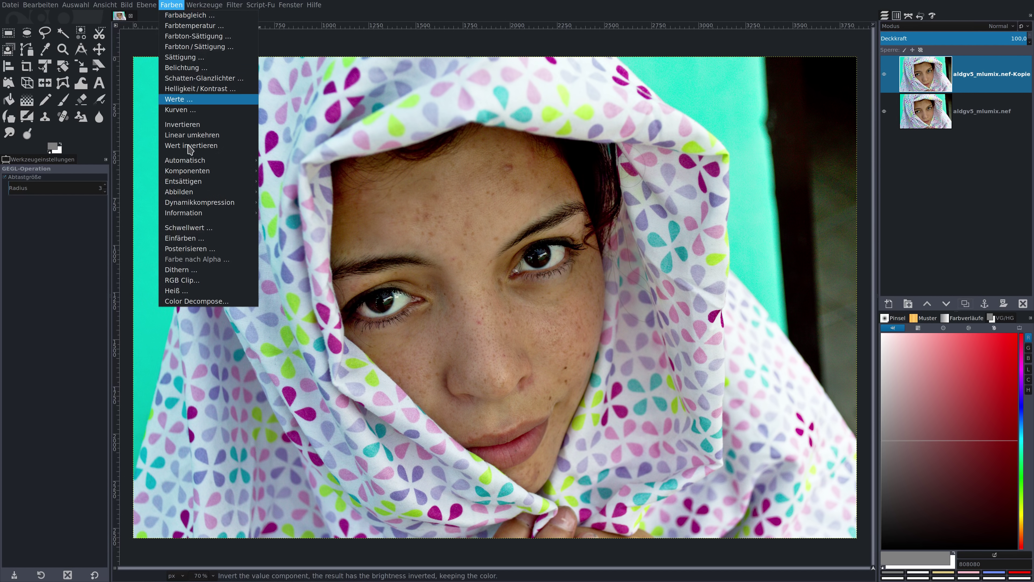
pyautogui.moveTo(187, 171)
pyautogui.click(285, 172)
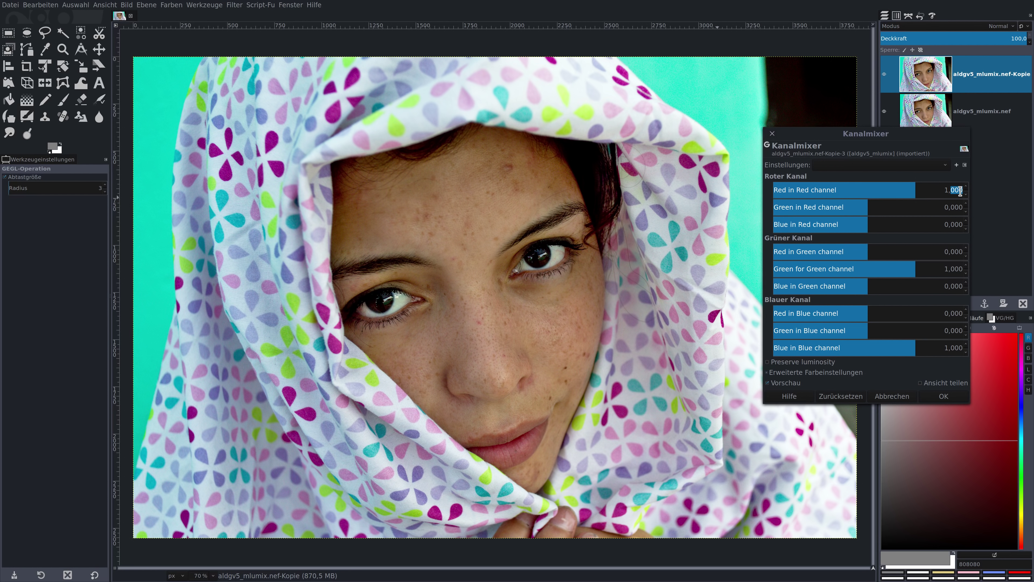
pyautogui.write('05')
pyautogui.click(944, 397)
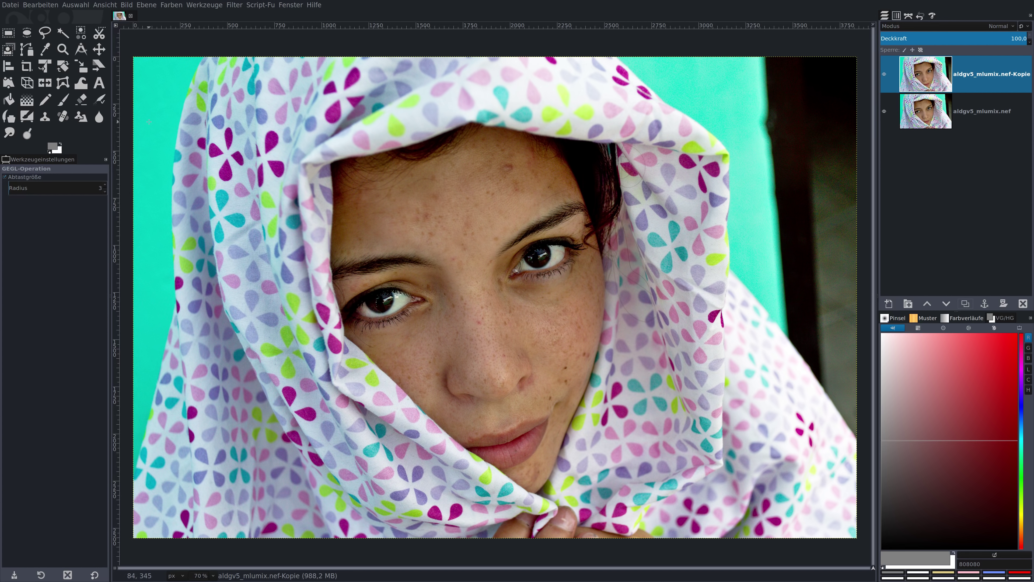
pyautogui.click(171, 5)
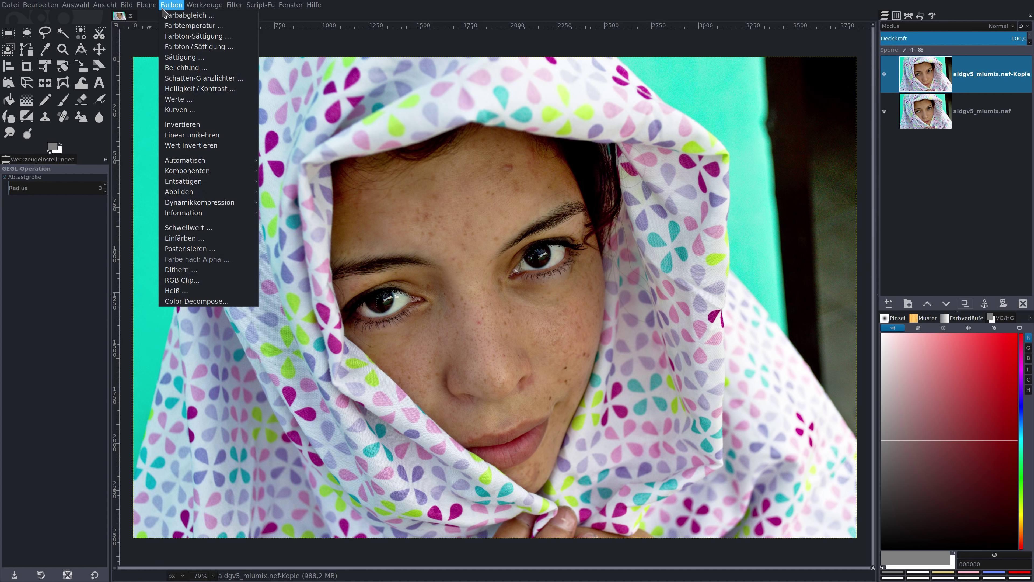
pyautogui.click(169, 19)
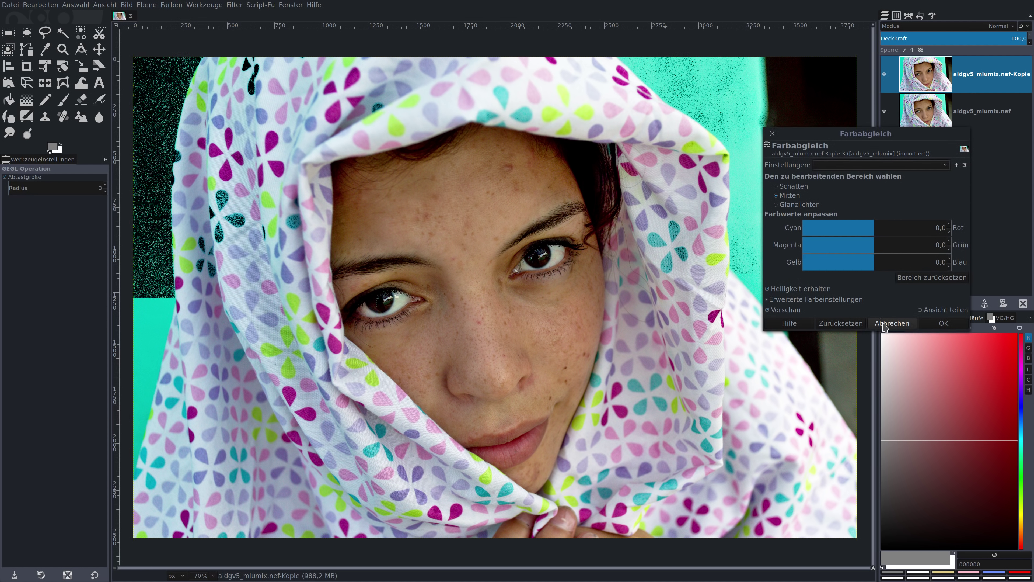
pyautogui.click(892, 323)
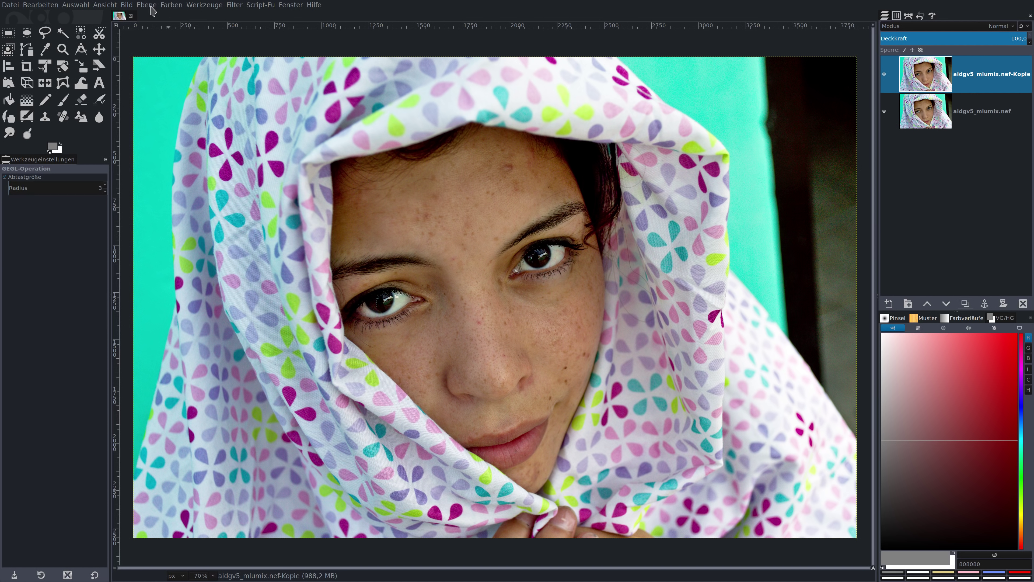
# Convert the image precision to 8-bit integer via Bild > Genauigkeit.
pyautogui.click(127, 5)
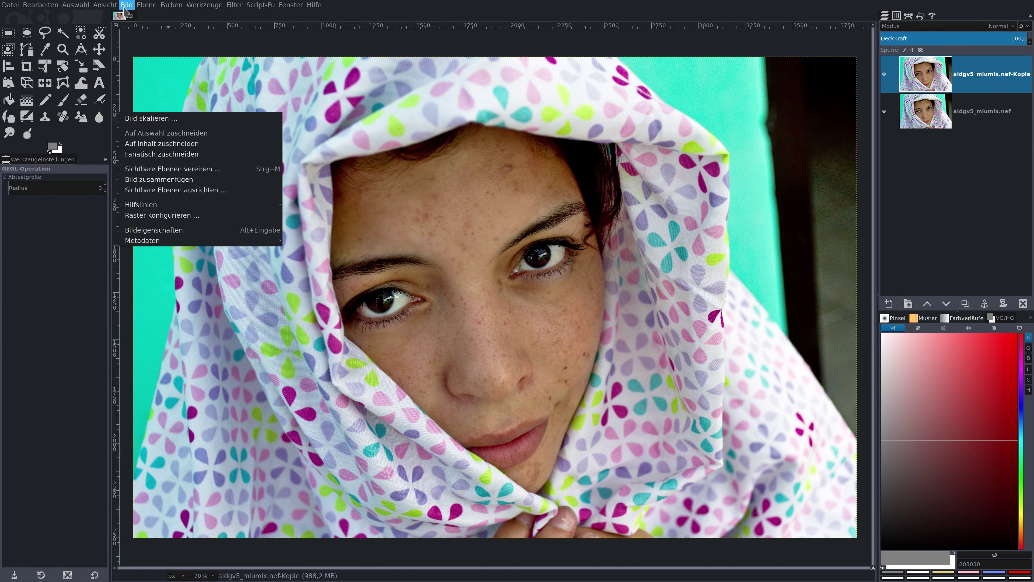
pyautogui.moveTo(144, 40)
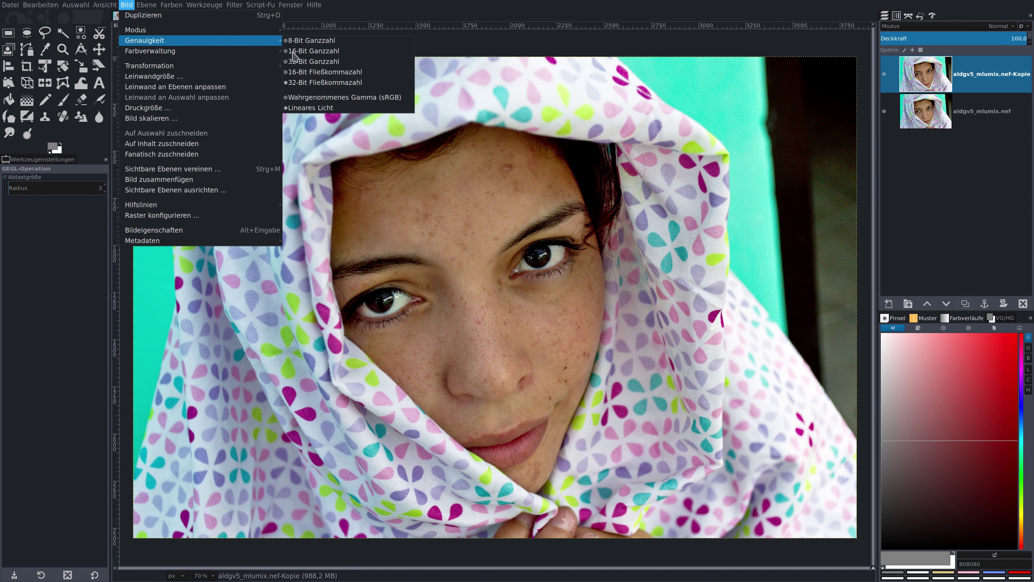
pyautogui.click(312, 43)
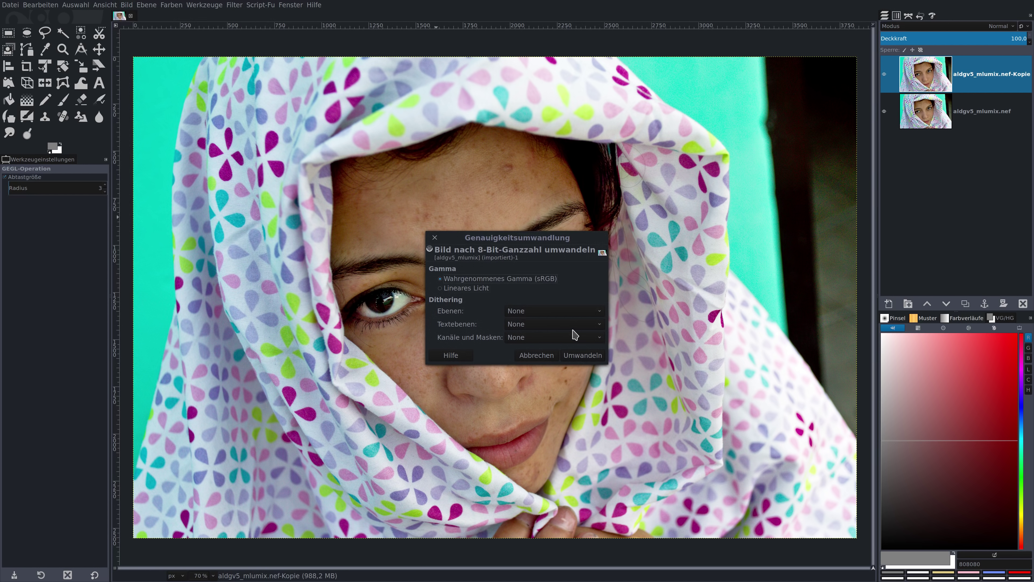
pyautogui.click(579, 356)
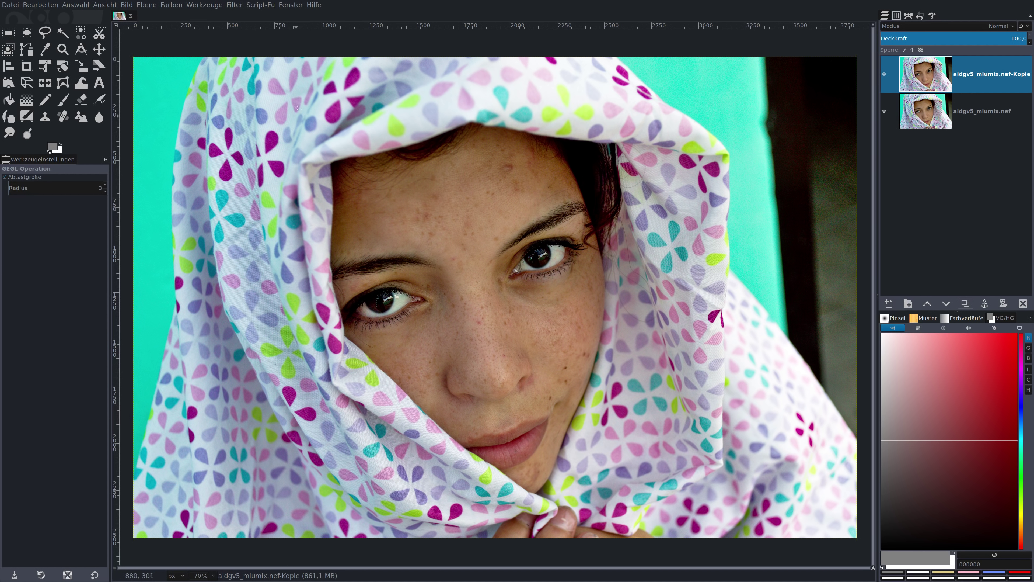
pyautogui.click(168, 6)
# In Color Balance, set the shadows' Cyan–Red value to 50.
pyautogui.click(181, 15)
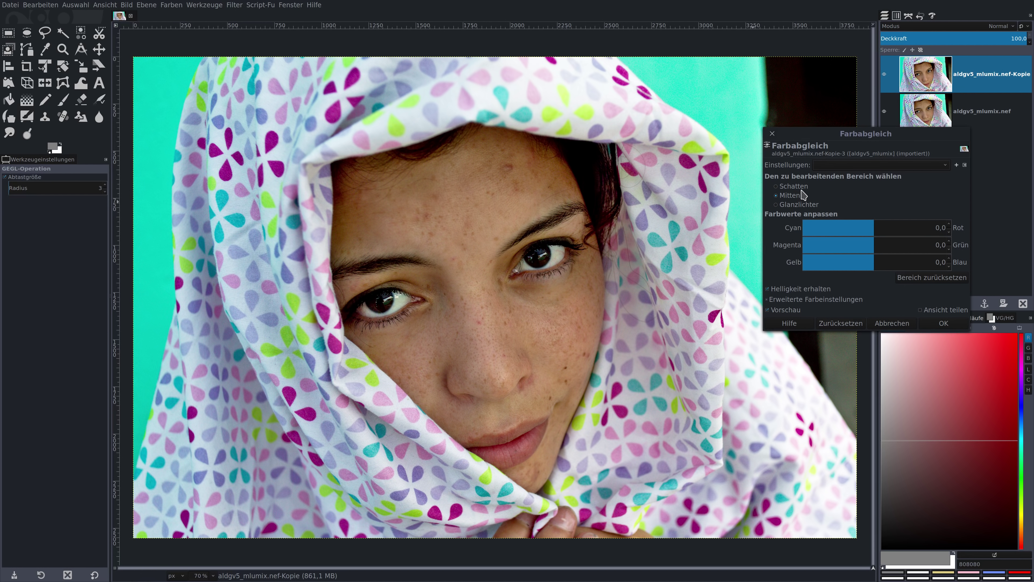
pyautogui.click(793, 186)
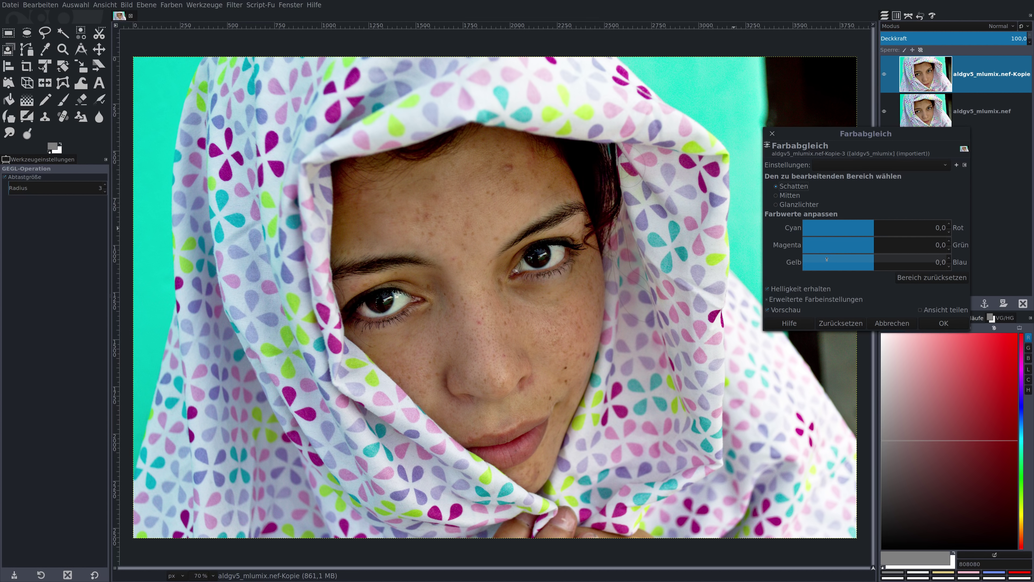
pyautogui.click(941, 227)
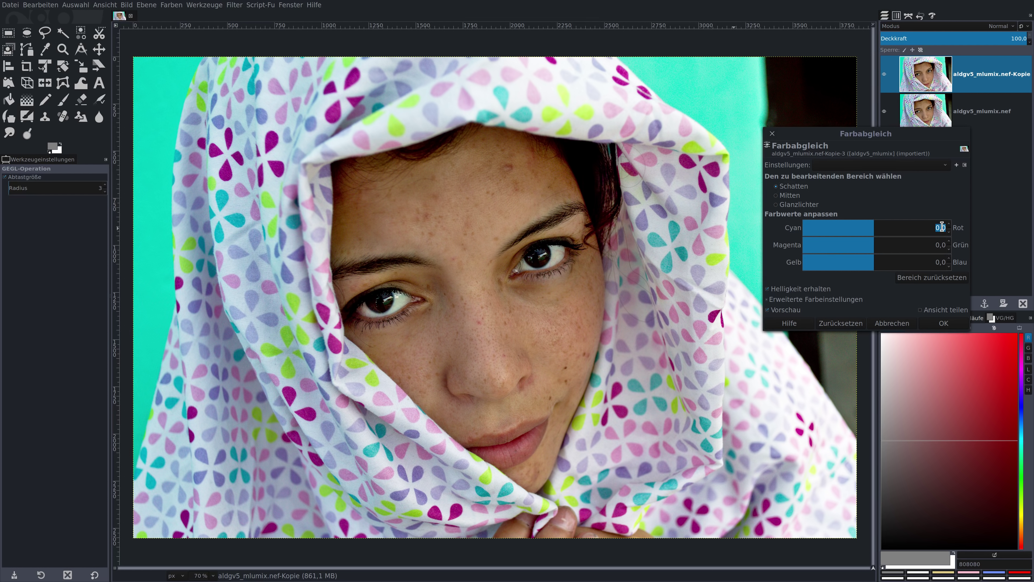
pyautogui.write('50')
pyautogui.press('Return')
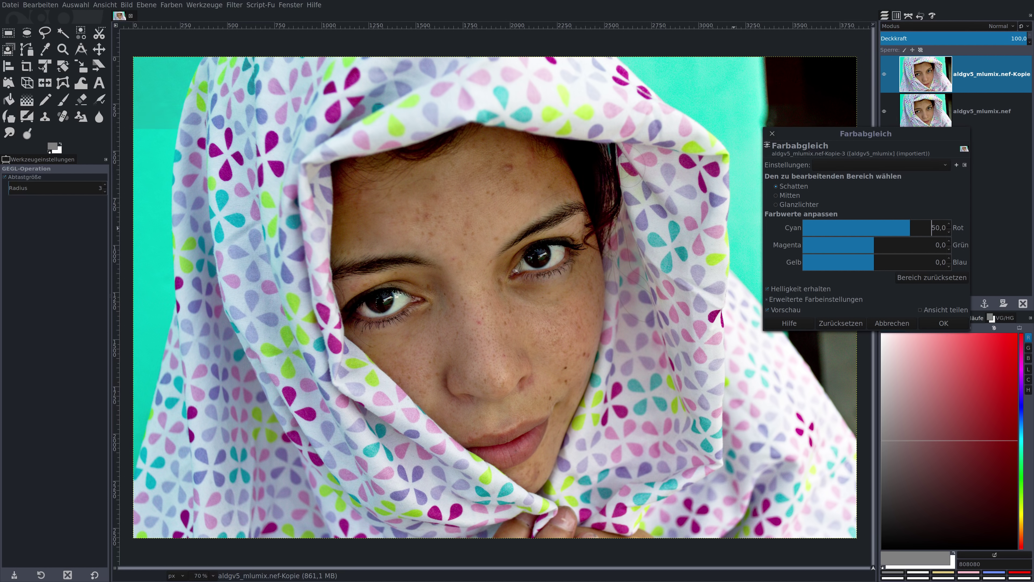
# Set the highlights' Cyan–Red value to 10 and apply the color balance.
pyautogui.click(794, 204)
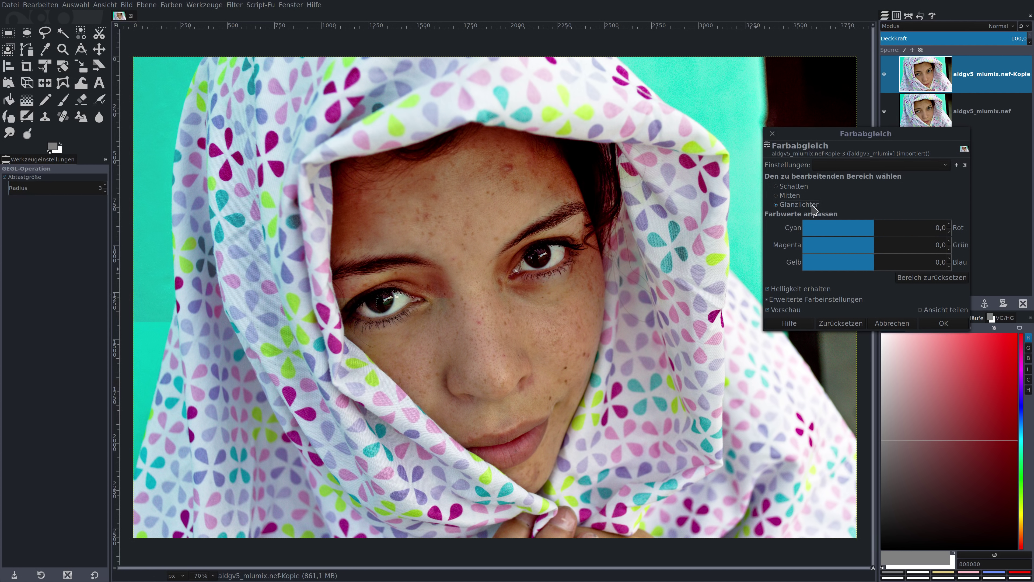
pyautogui.click(936, 228)
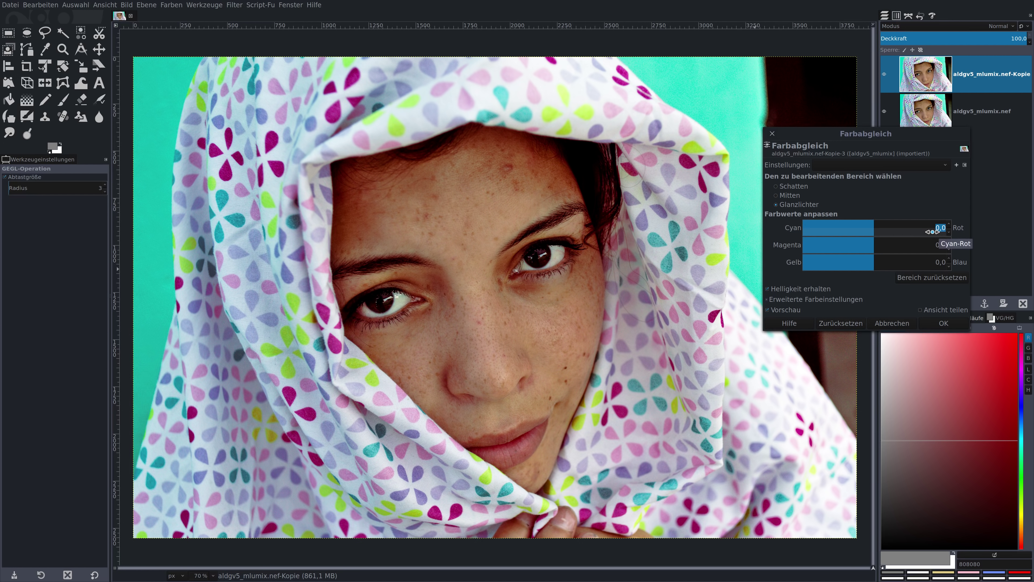
pyautogui.write('10')
pyautogui.press('Return')
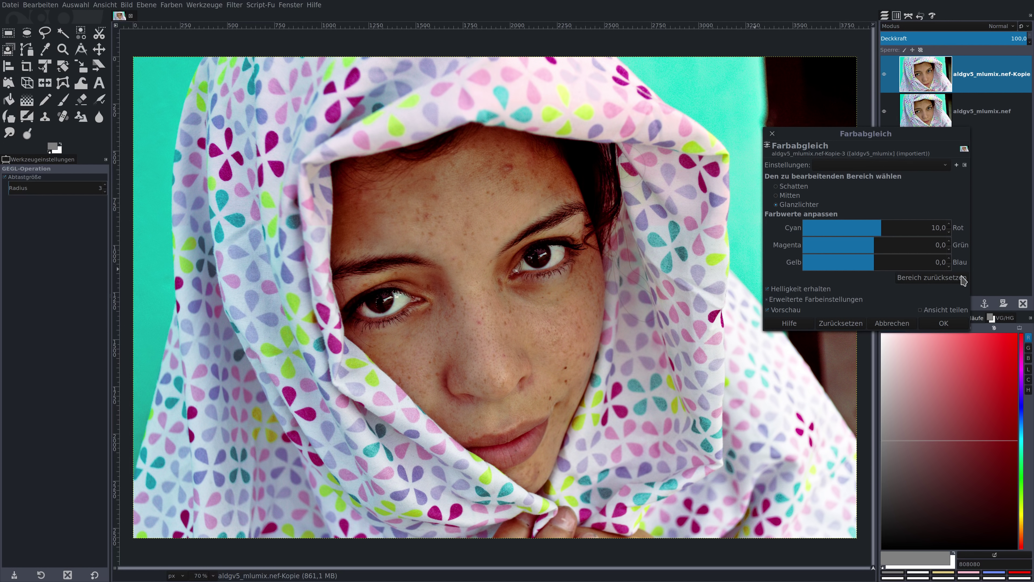
pyautogui.click(944, 324)
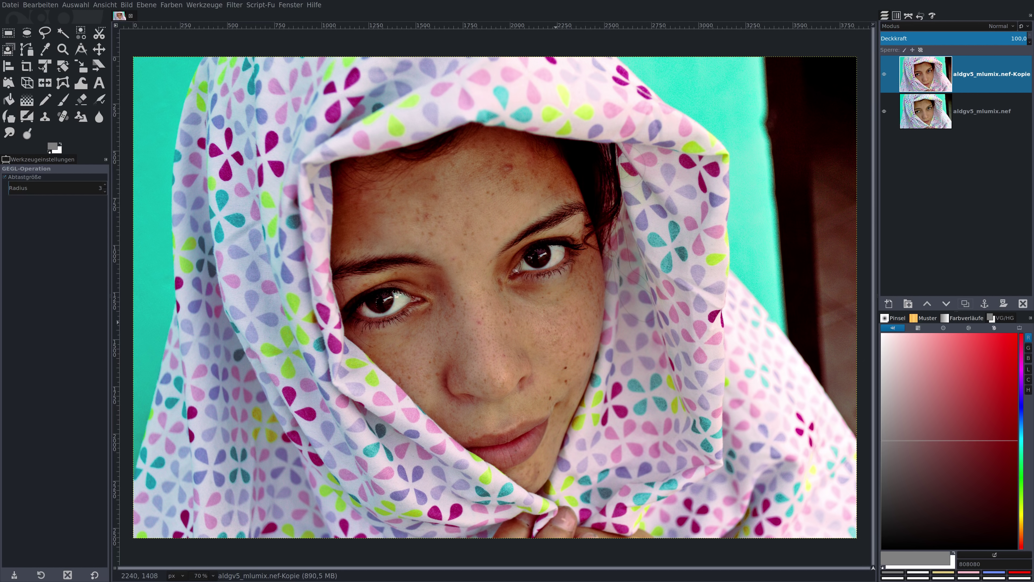
# Apply G'MIC-Qt's Fuji xtrans film emulation with the Velvia preset at strength 25.
pyautogui.click(240, 6)
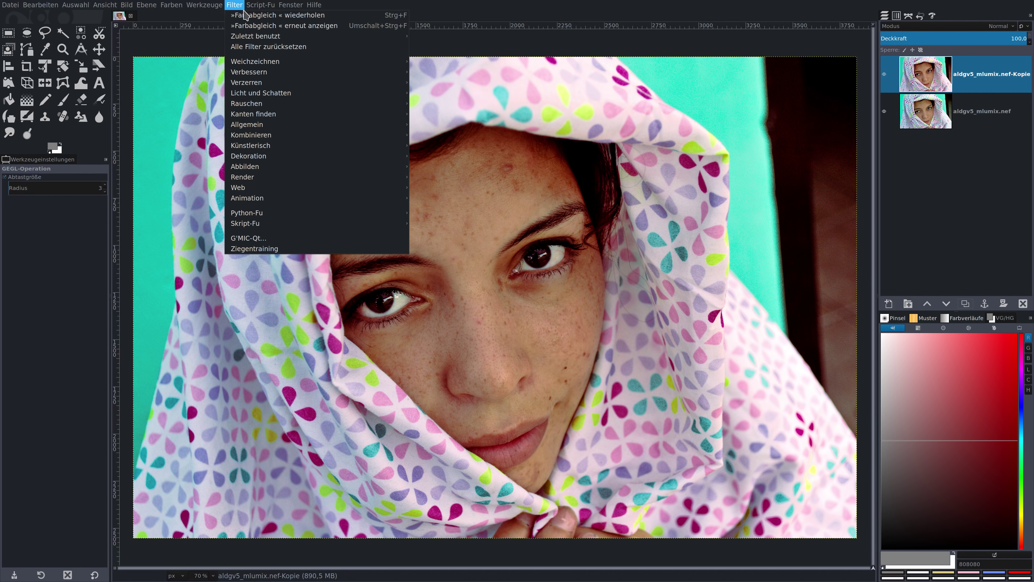
pyautogui.click(251, 240)
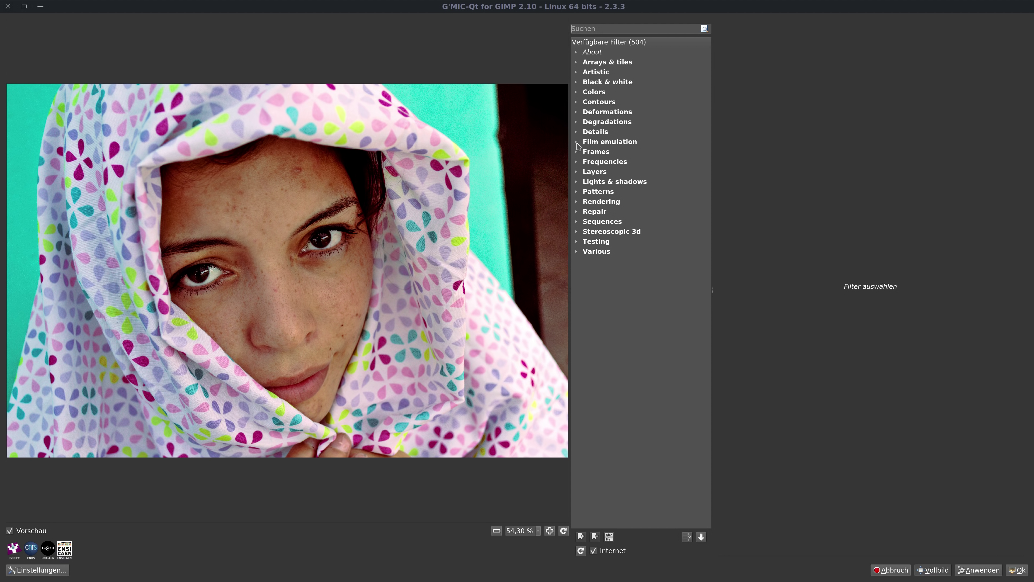
pyautogui.click(577, 142)
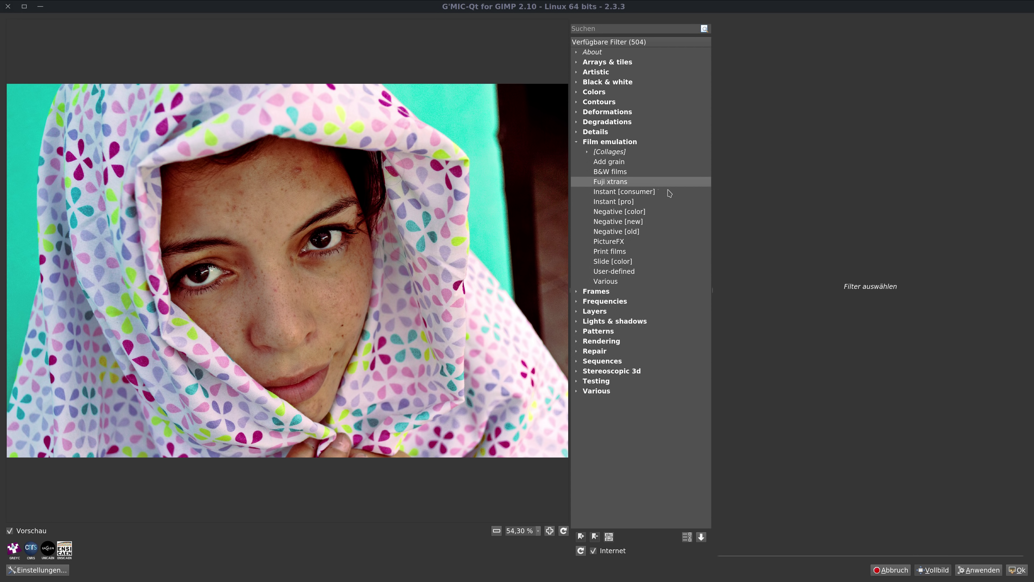
pyautogui.click(828, 52)
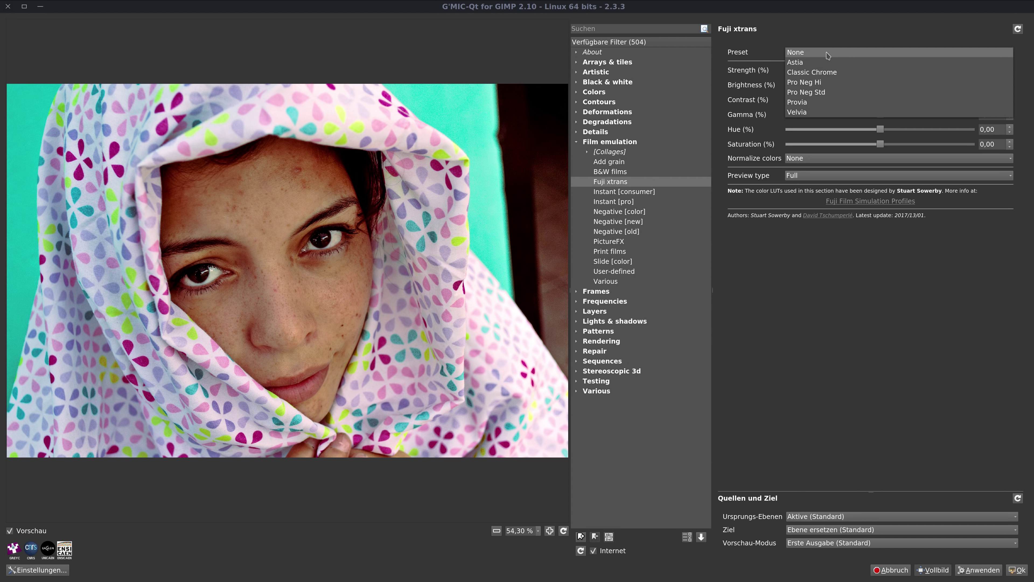
pyautogui.press('Escape')
pyautogui.press('v')
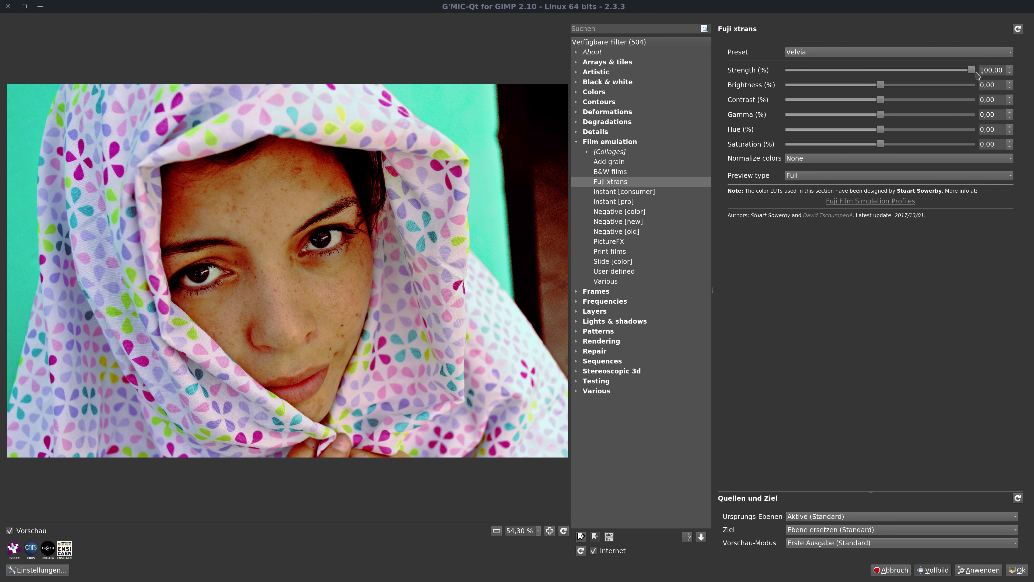
pyautogui.doubleClick(991, 70)
pyautogui.write('25')
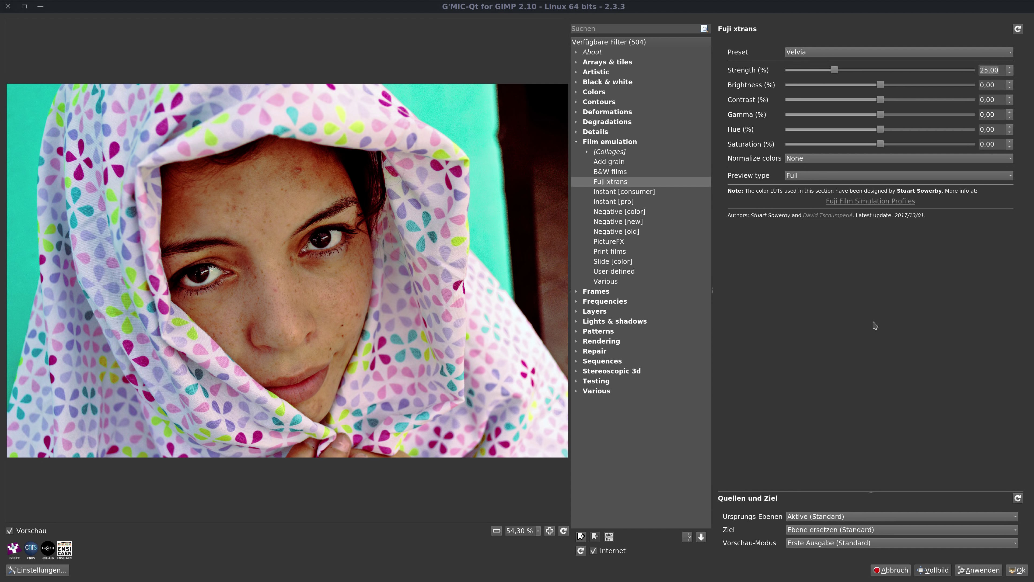
pyautogui.click(1018, 571)
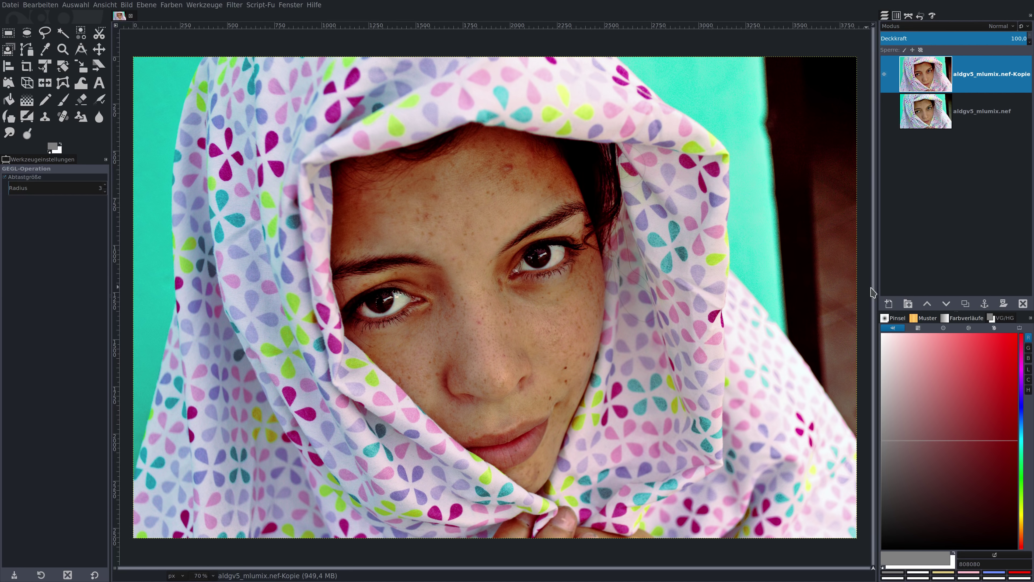
# Duplicate the portrait layer and decompose it as HSV into layers in a new image.
pyautogui.click(965, 303)
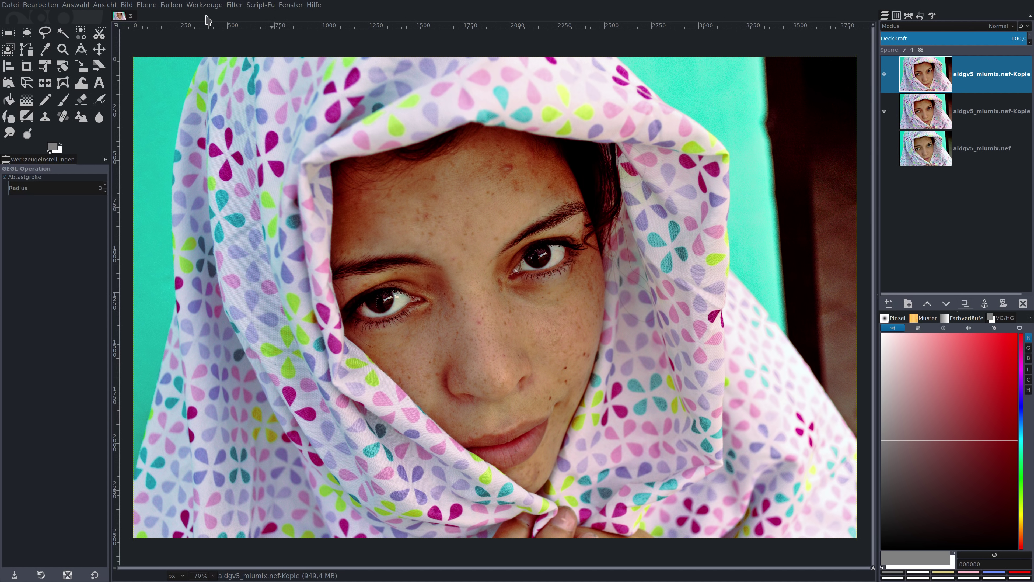
pyautogui.click(178, 6)
pyautogui.moveTo(184, 181)
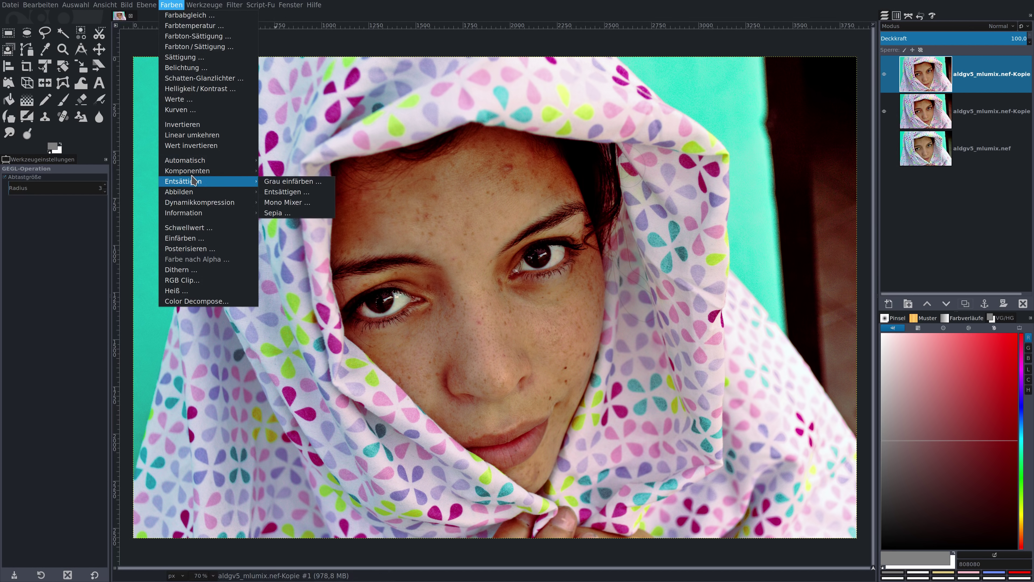
pyautogui.click(299, 212)
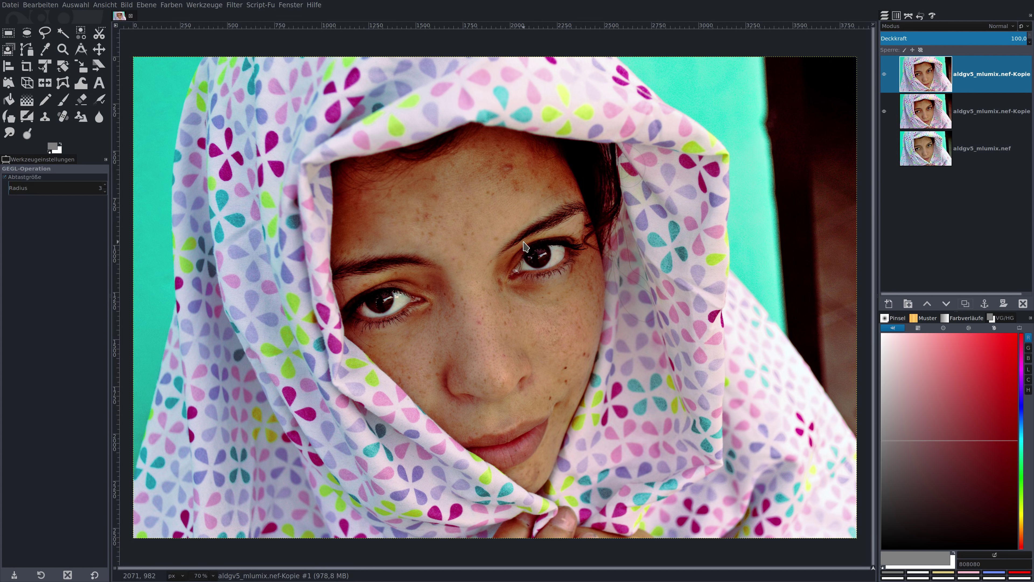
pyautogui.click(526, 205)
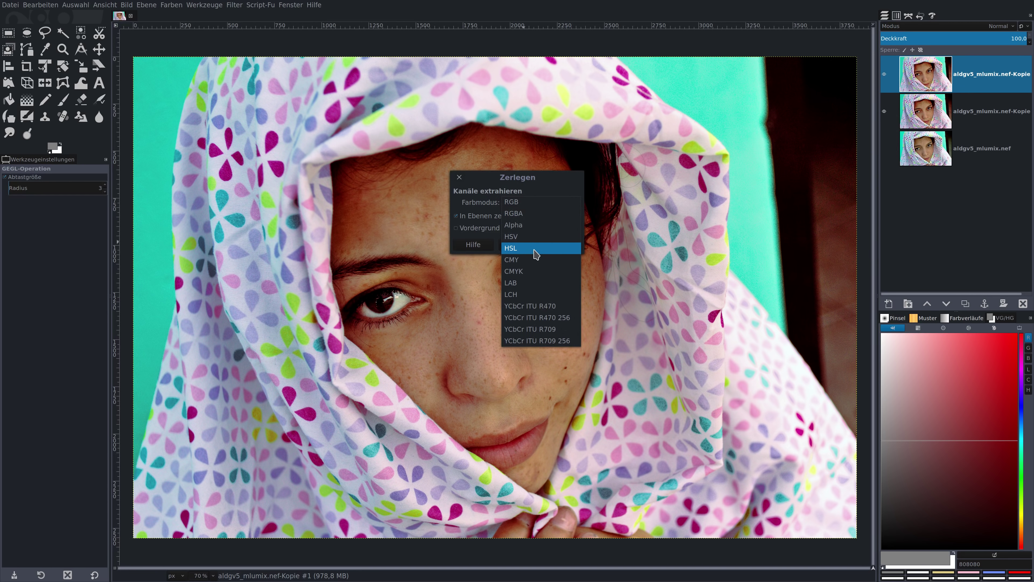
pyautogui.click(532, 237)
pyautogui.click(564, 244)
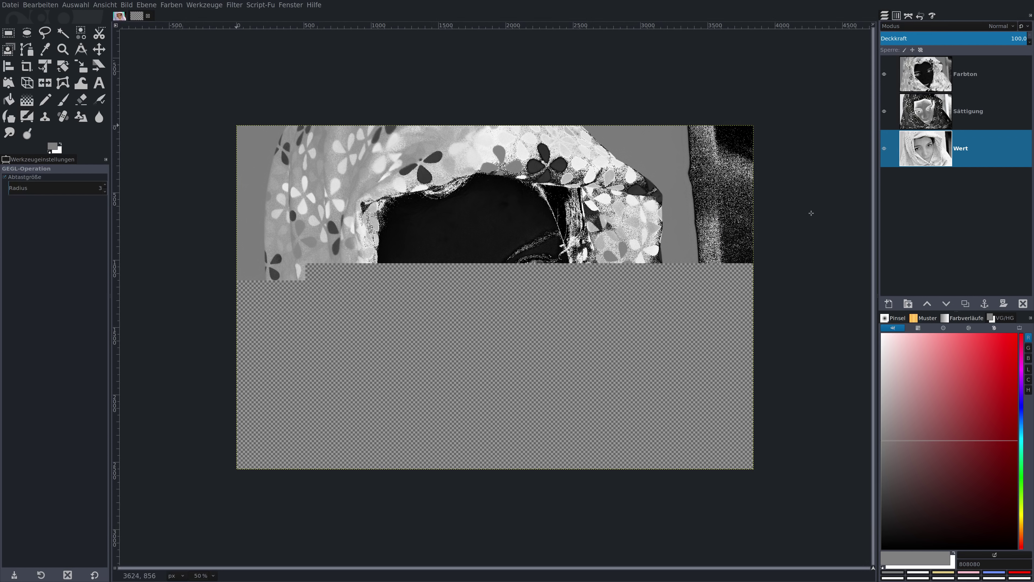
# Hide Farbton and Wert, copy the Sättigung layer, and return to the colour portrait.
pyautogui.click(933, 110)
pyautogui.click(884, 74)
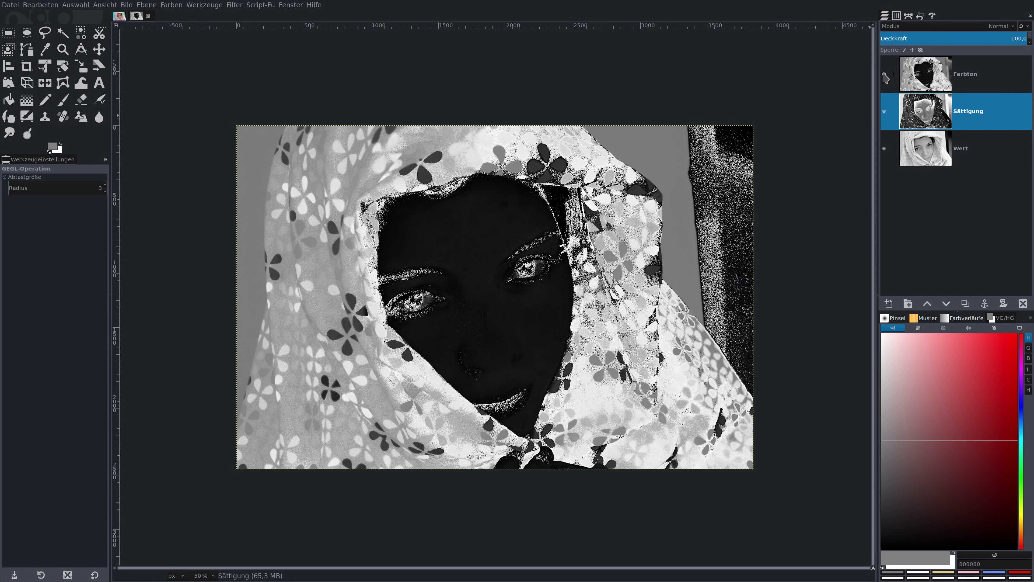
pyautogui.click(884, 148)
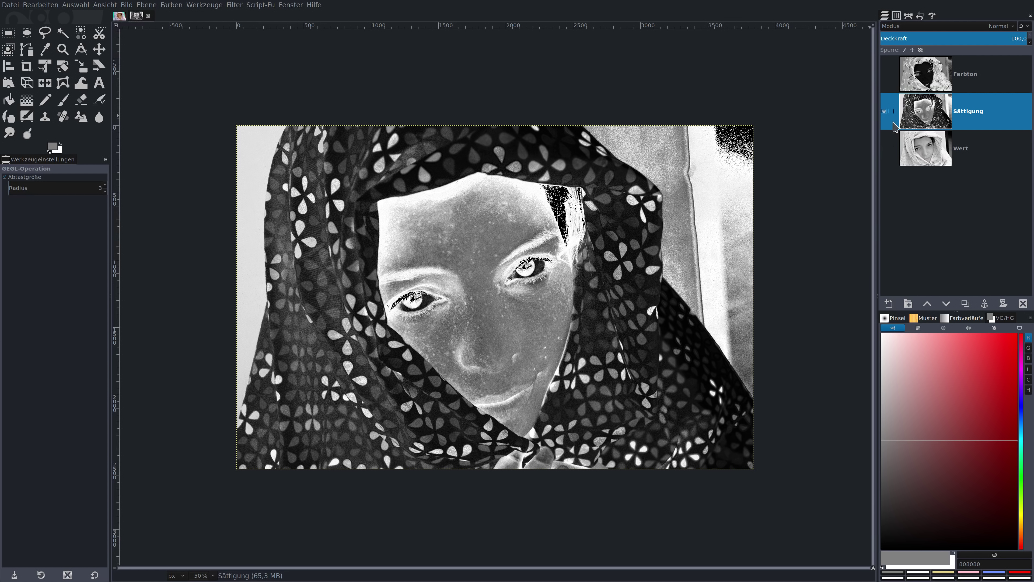
pyautogui.rightClick(564, 250)
pyautogui.moveTo(587, 272)
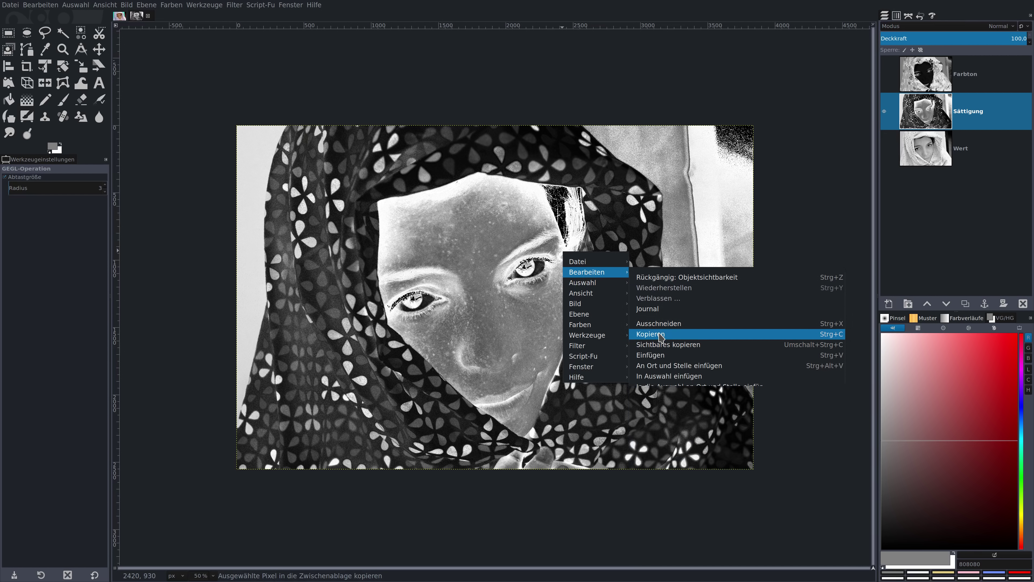
pyautogui.click(654, 334)
pyautogui.click(119, 16)
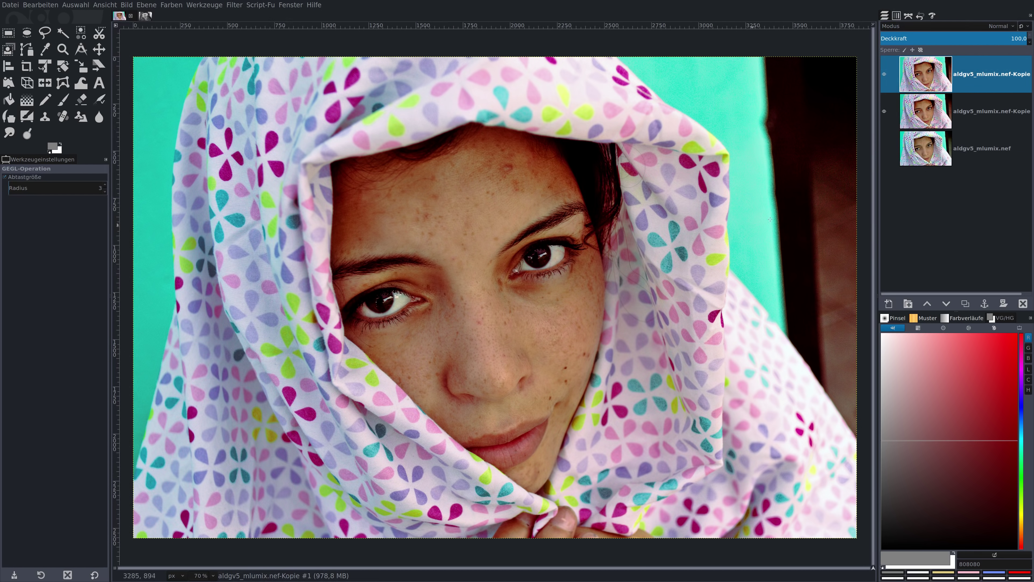
# Add a white layer mask to the top layer and anchor the pasted Sättigung channel into it.
pyautogui.rightClick(1003, 78)
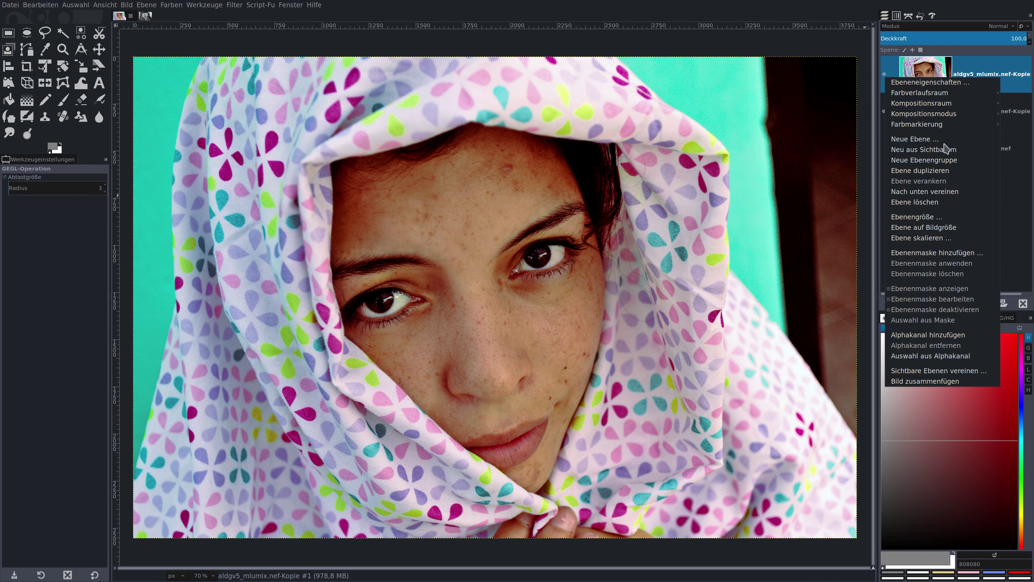
pyautogui.click(953, 253)
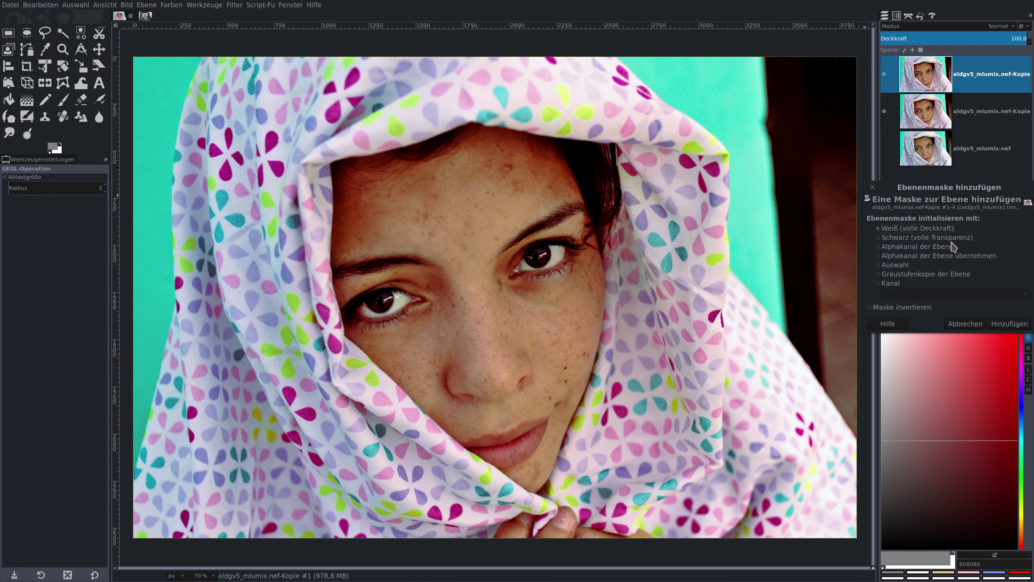
pyautogui.click(1010, 324)
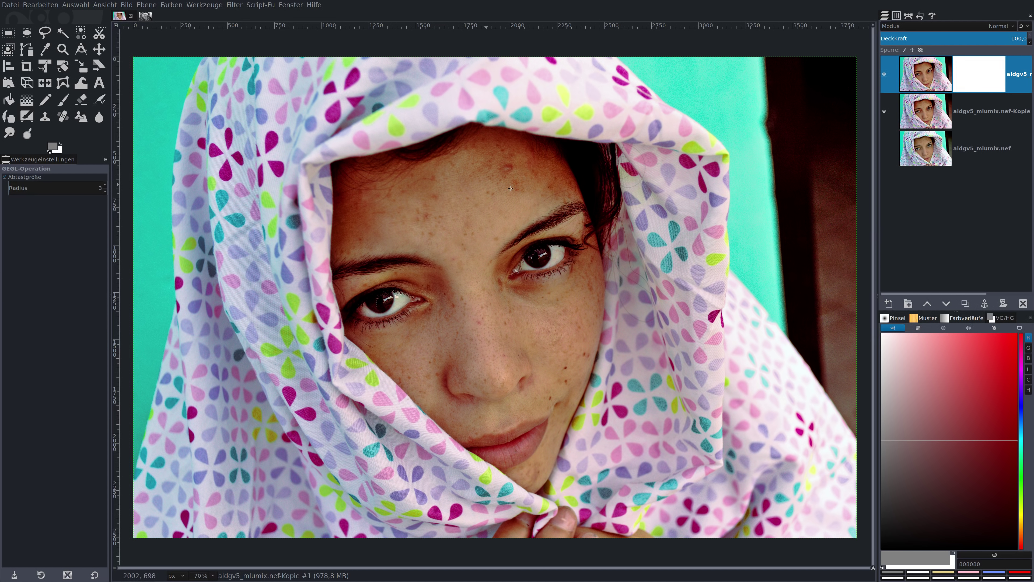
pyautogui.rightClick(479, 184)
pyautogui.moveTo(503, 200)
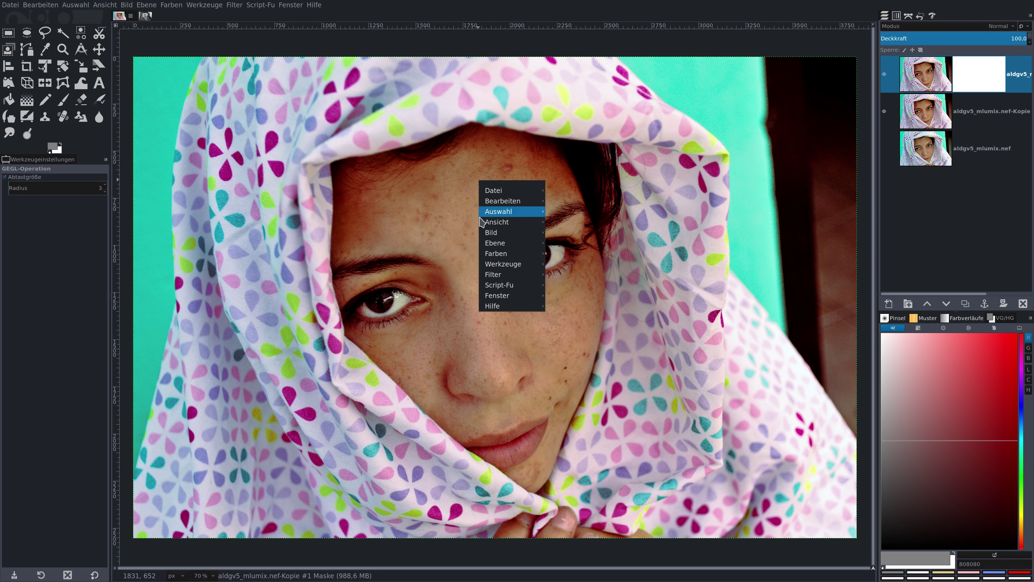
pyautogui.click(578, 284)
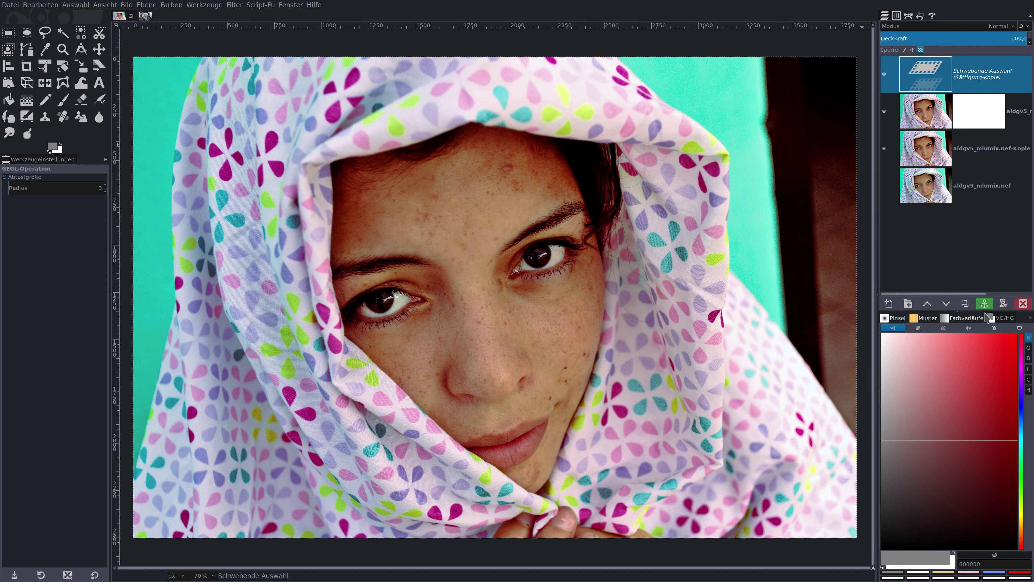
pyautogui.click(985, 303)
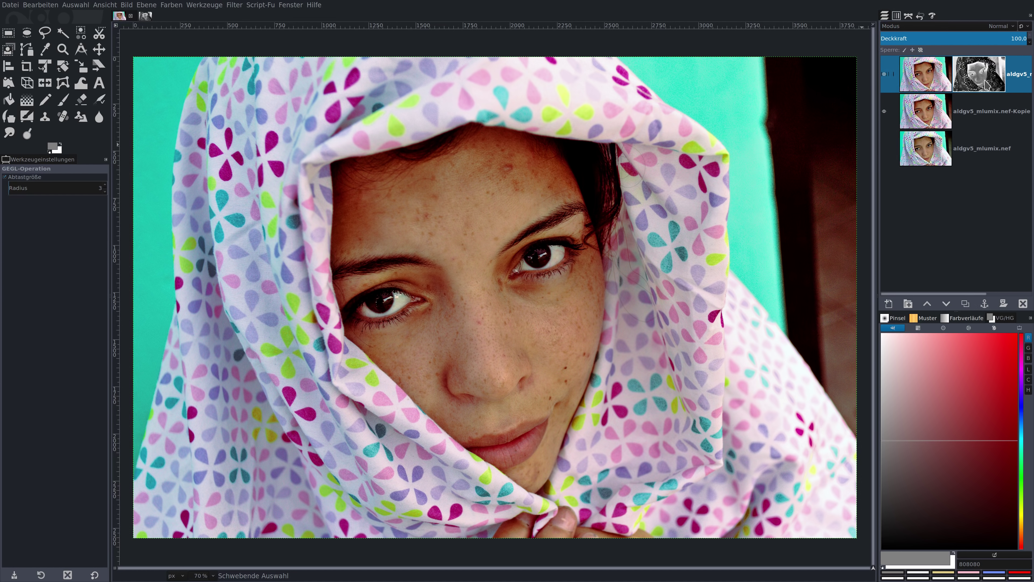
pyautogui.click(925, 69)
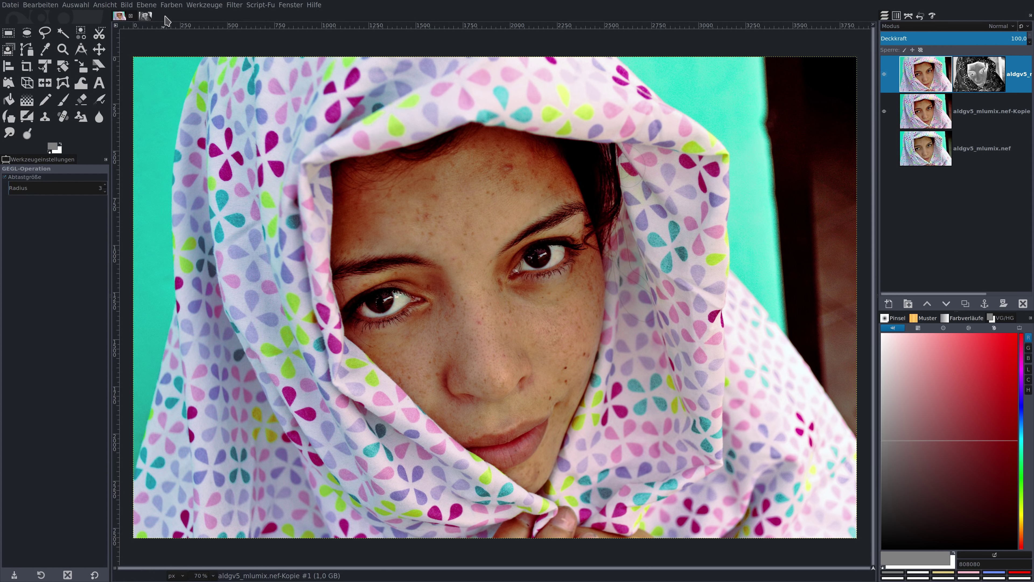
# Reduce the masked top layer's saturation to a Scale of 0,600, comparing with the preview toggle.
pyautogui.click(171, 5)
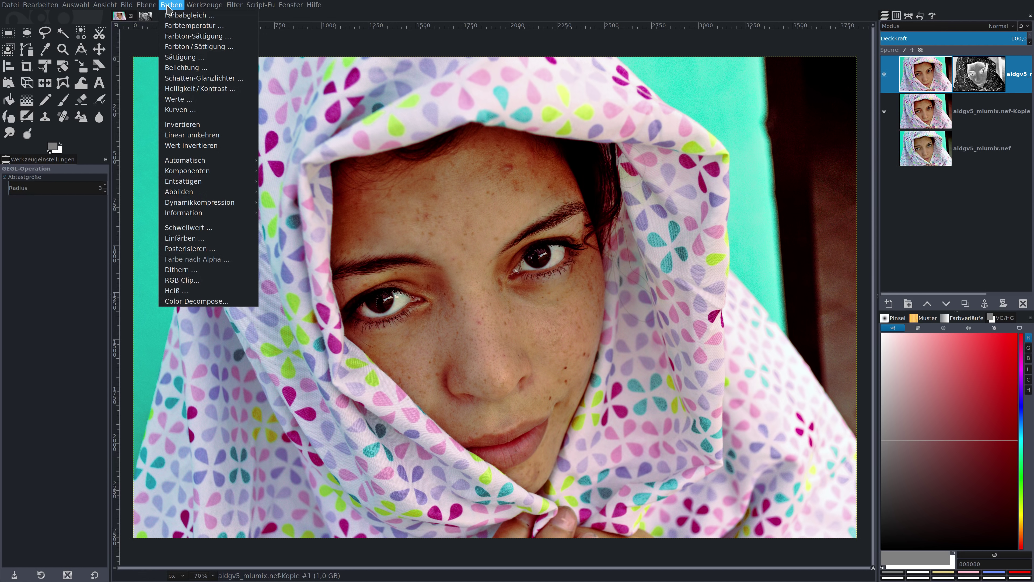
pyautogui.click(192, 58)
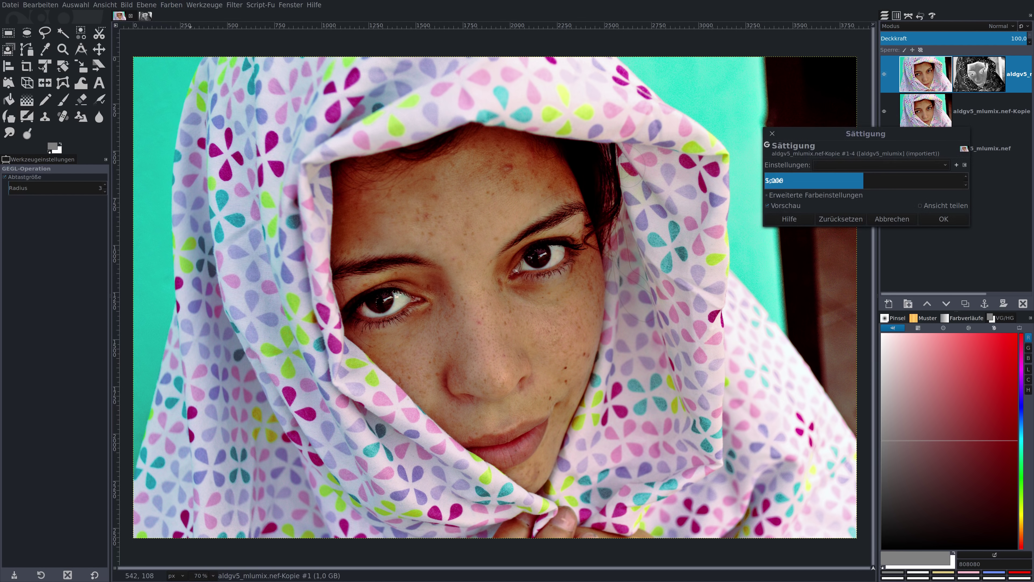
pyautogui.doubleClick(949, 180)
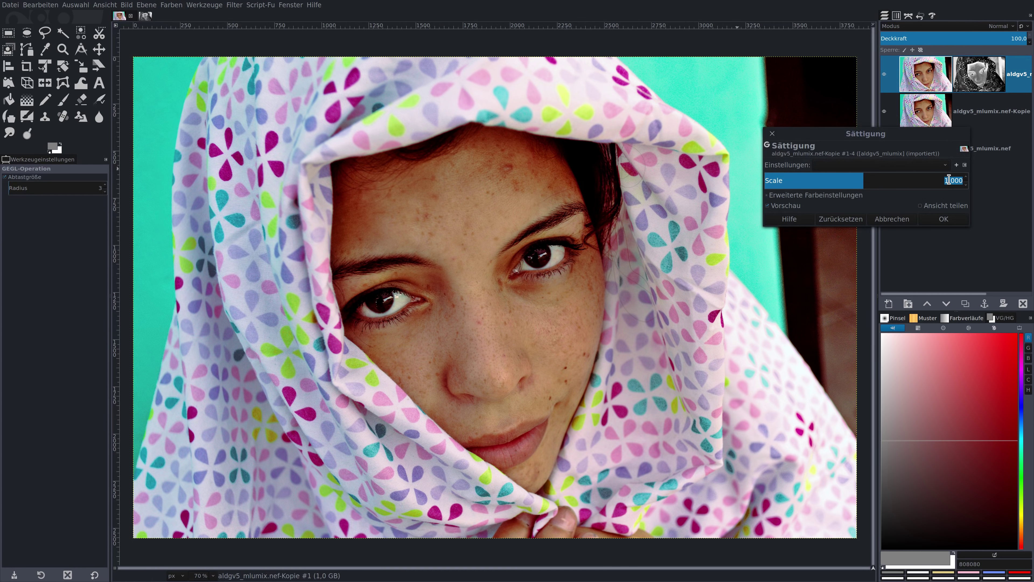
pyautogui.press('BackSpace')
pyautogui.press('Return')
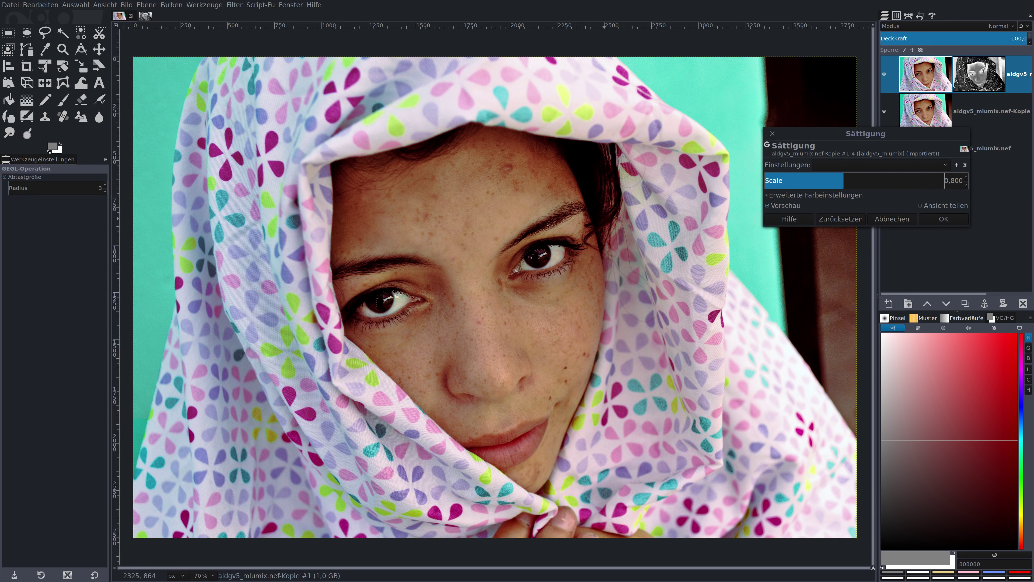
pyautogui.doubleClick(960, 182)
pyautogui.write(',60')
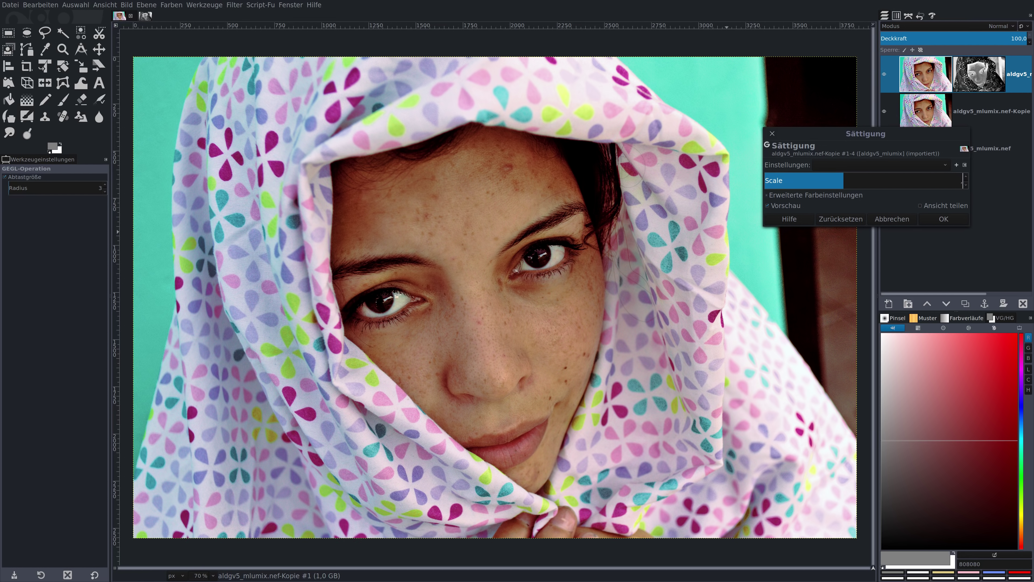
pyautogui.press('Return')
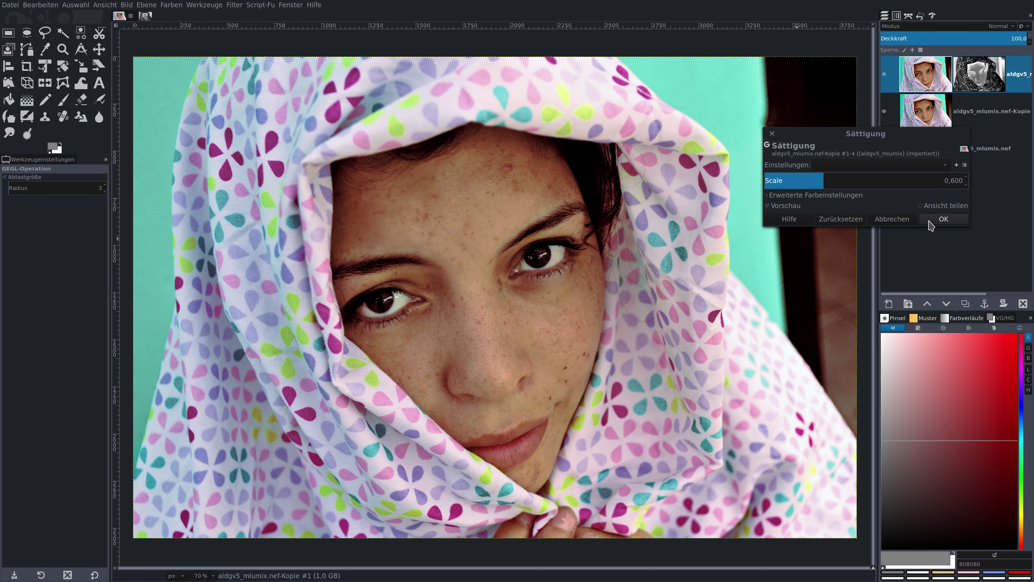
pyautogui.click(776, 206)
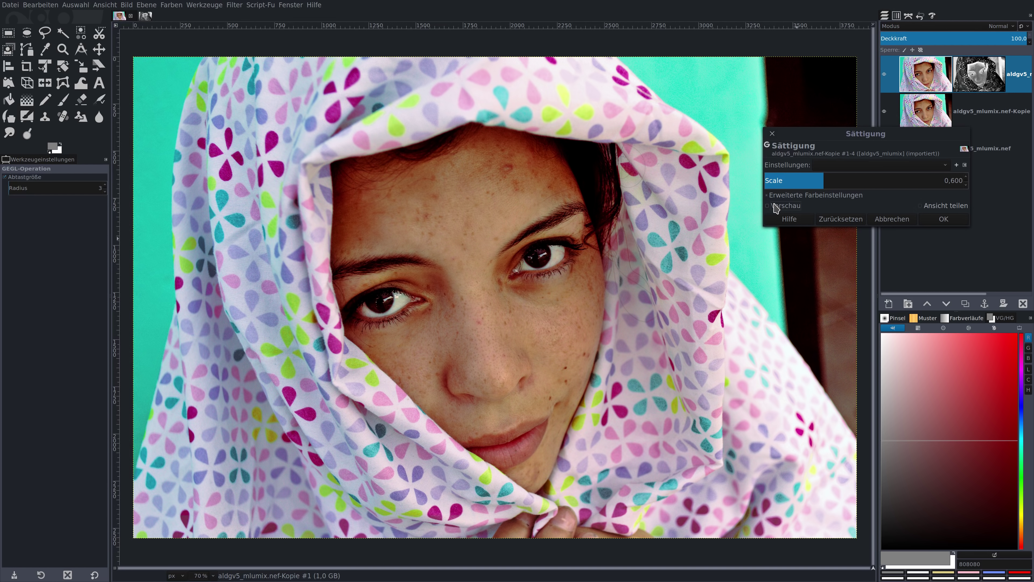
pyautogui.click(775, 206)
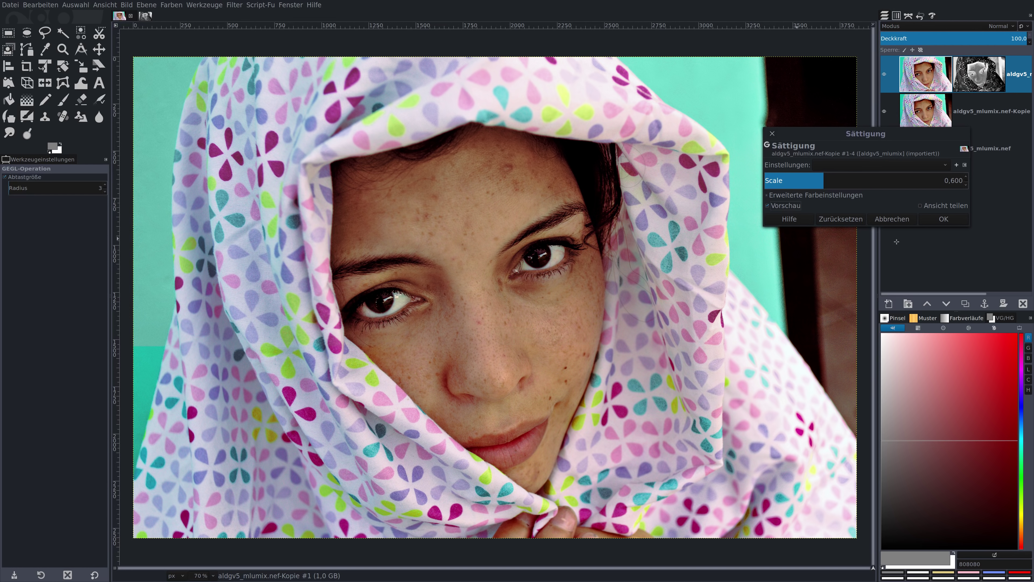
pyautogui.click(944, 218)
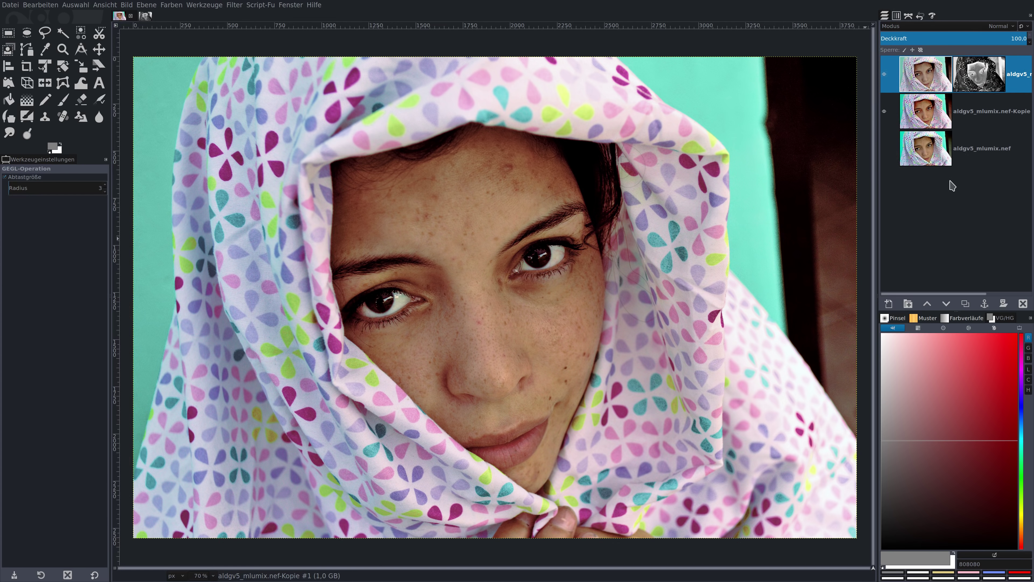
# Merge the top layer down into the copy below, leaving two layers.
pyautogui.rightClick(933, 81)
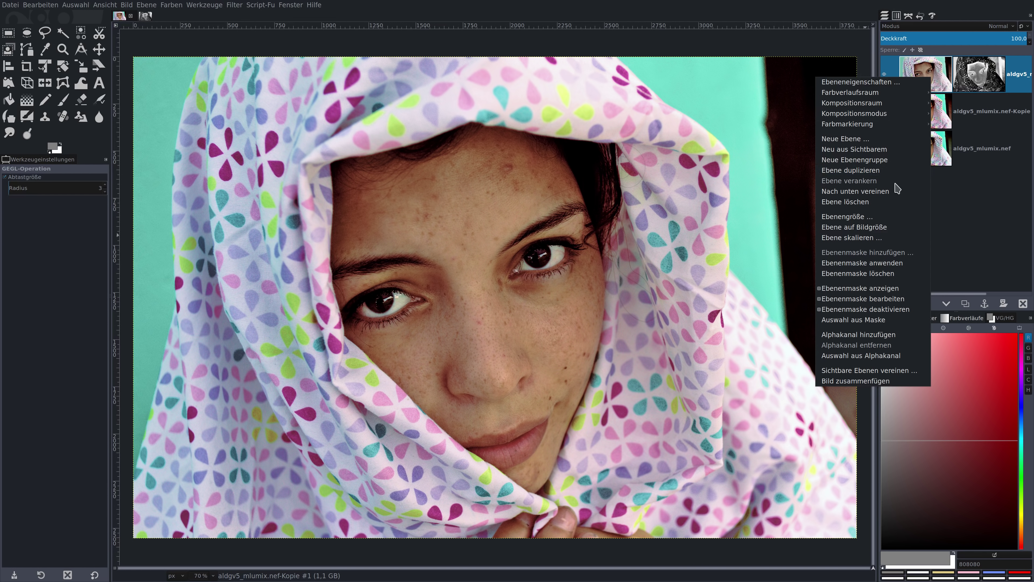
pyautogui.click(896, 195)
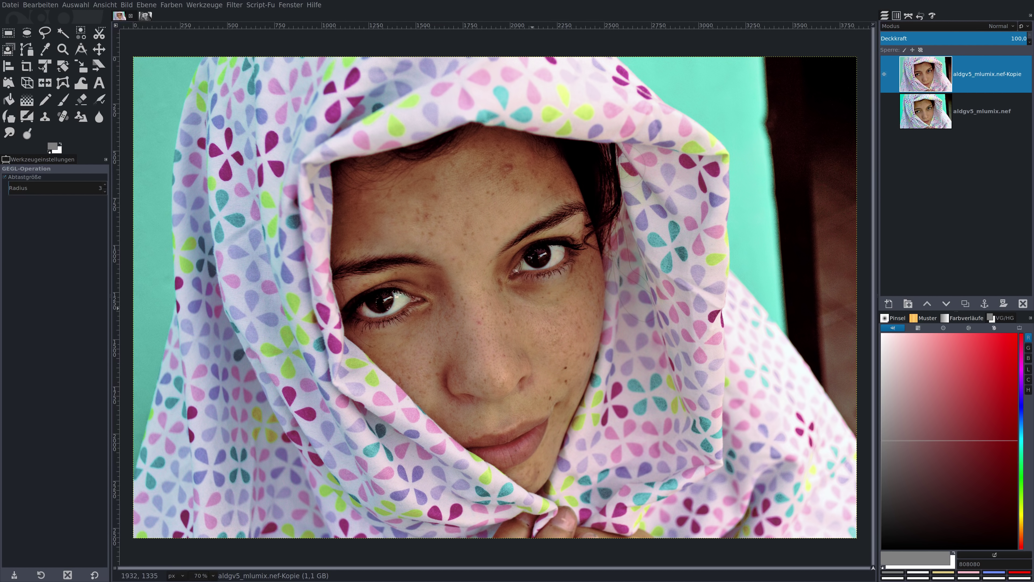
pyautogui.click(172, 5)
# Apply Shadows-Highlights with Shadows at 50 and Highlights at -50.
pyautogui.click(196, 76)
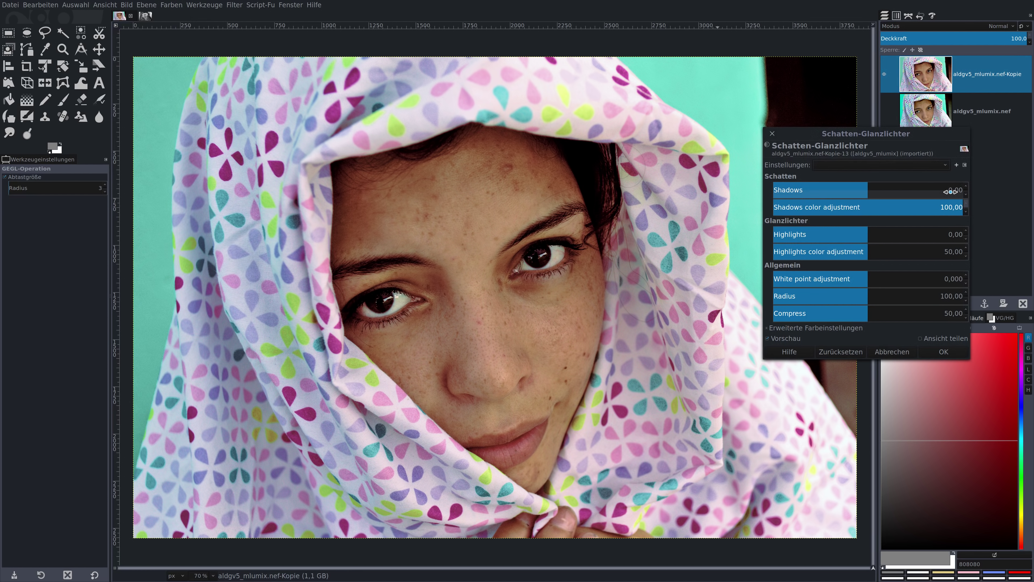
pyautogui.click(954, 190)
pyautogui.write('50')
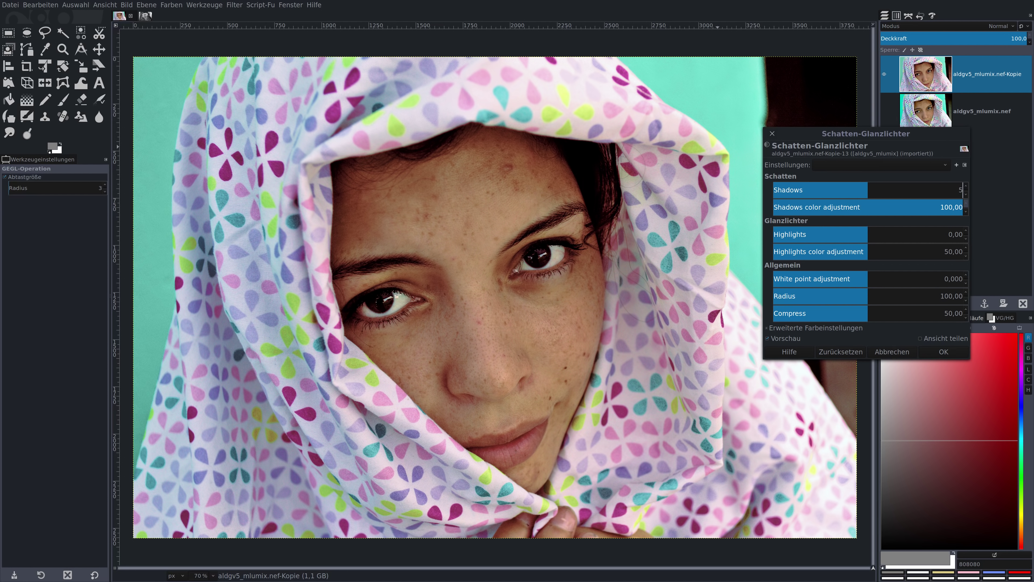
pyautogui.press('Return')
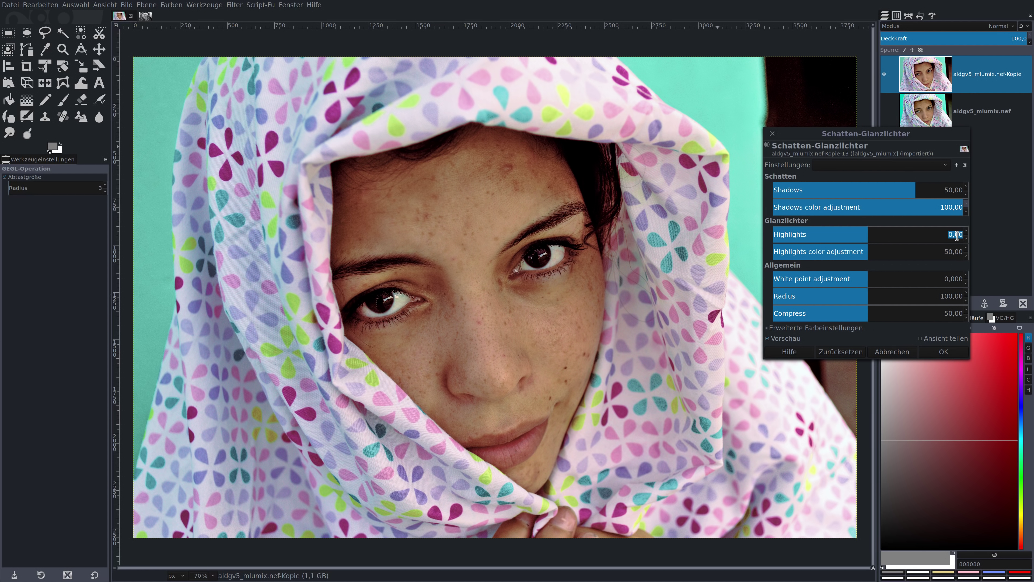
pyautogui.press('BackSpace')
pyautogui.press('Return')
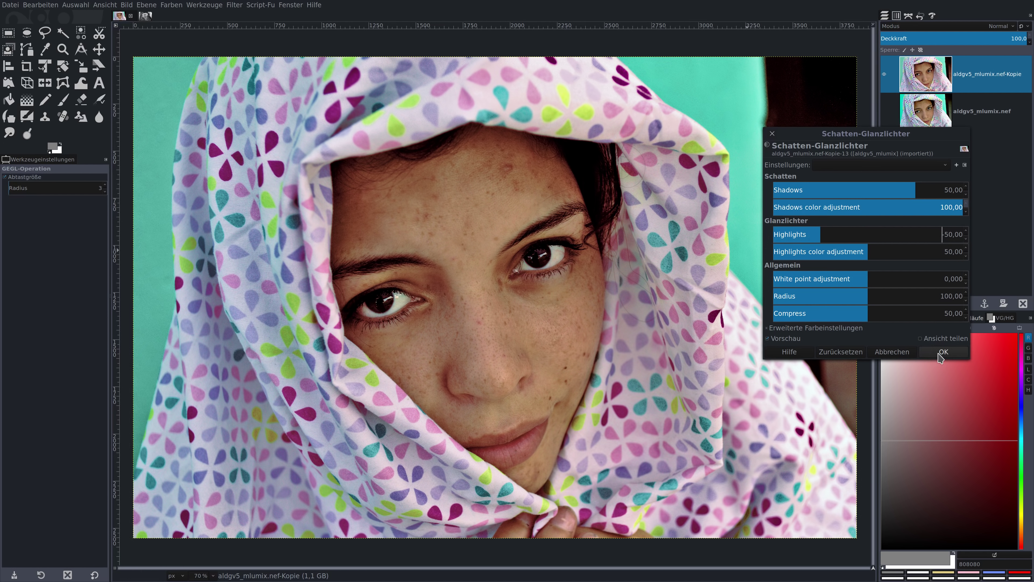
pyautogui.click(941, 355)
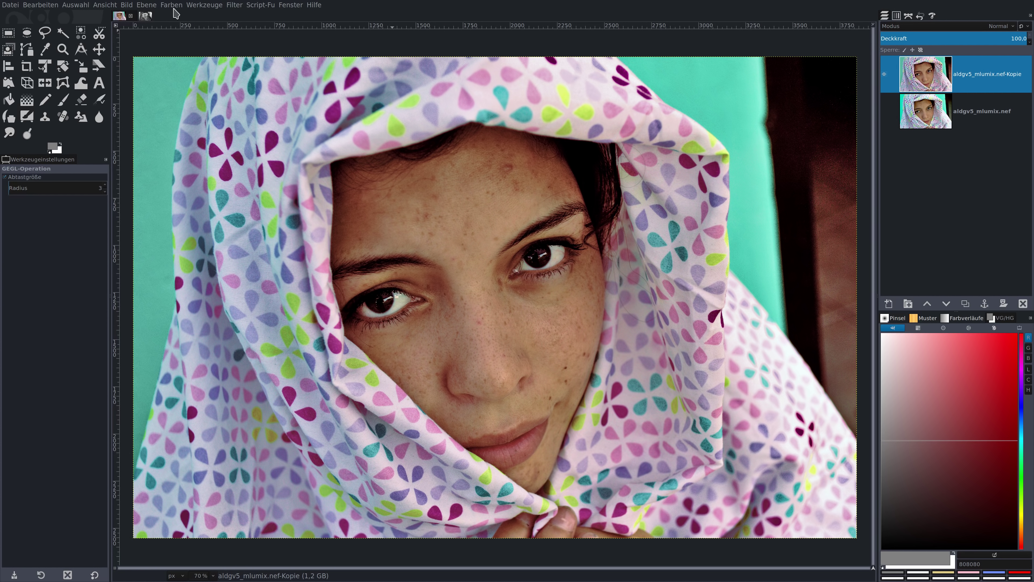
# Apply Unsharp Mask with Radius 17,5 and Amount 0,1, checking the preview first.
pyautogui.click(238, 5)
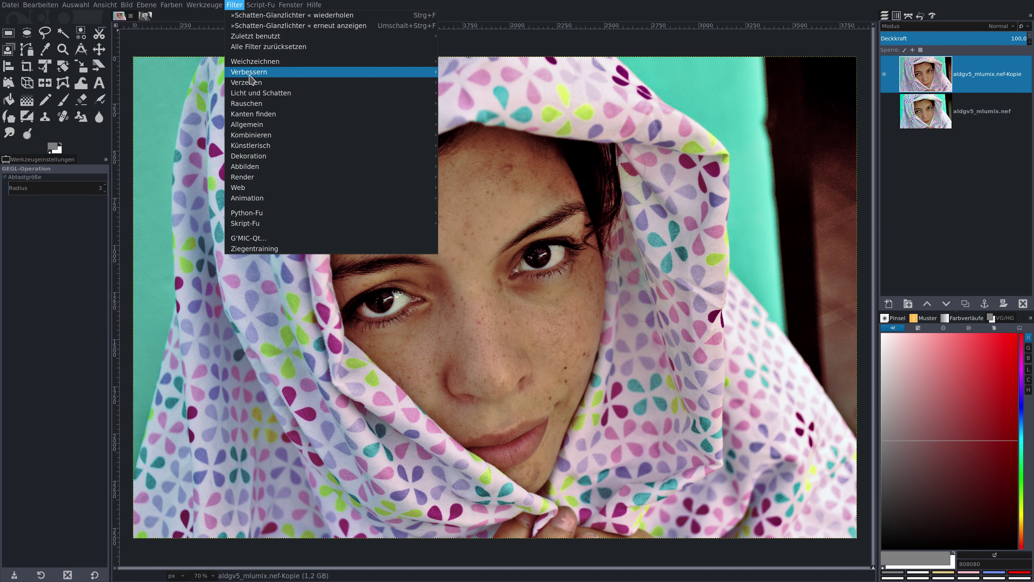
pyautogui.moveTo(250, 72)
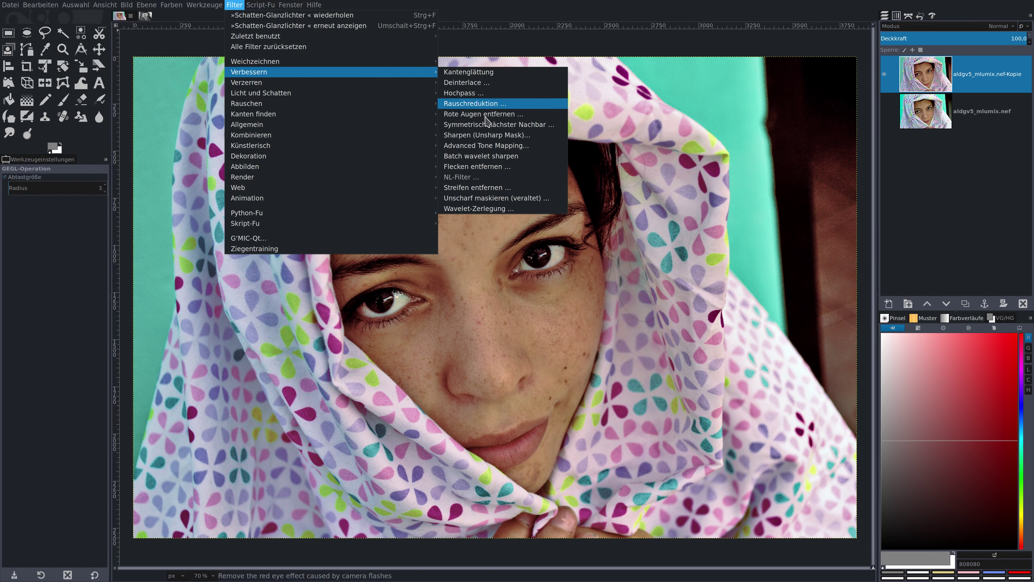
pyautogui.click(485, 135)
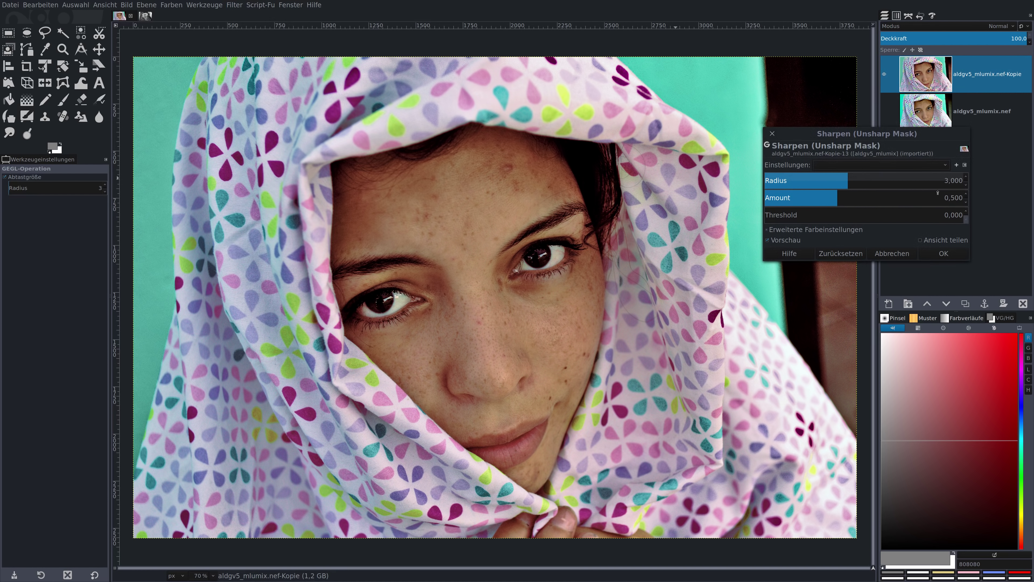
pyautogui.press('BackSpace')
pyautogui.press('BackSpace')
pyautogui.press('BackSpace')
pyautogui.press('BackSpace')
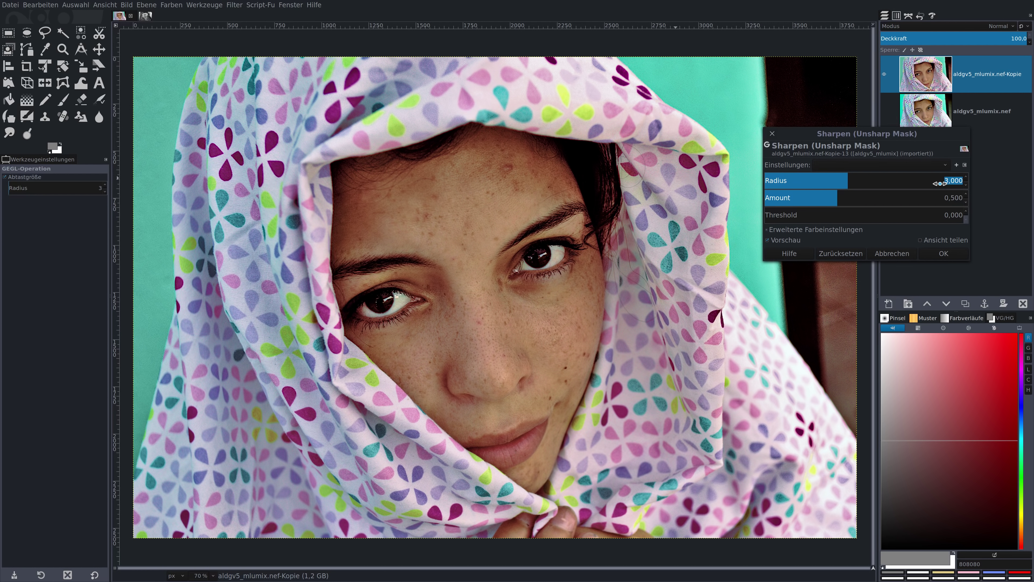
pyautogui.press('BackSpace')
pyautogui.write('17,')
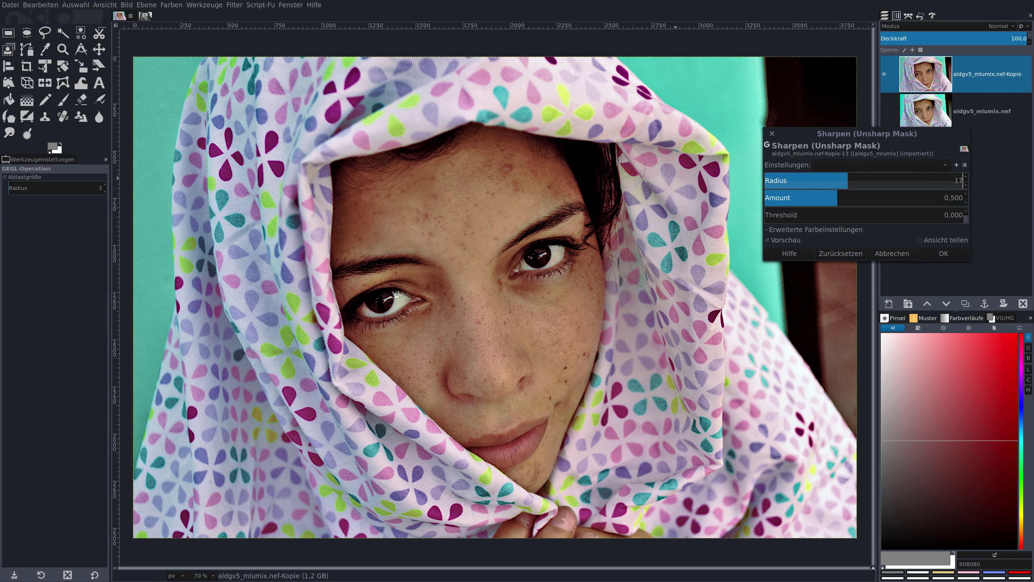
pyautogui.write('5')
pyautogui.press('Return')
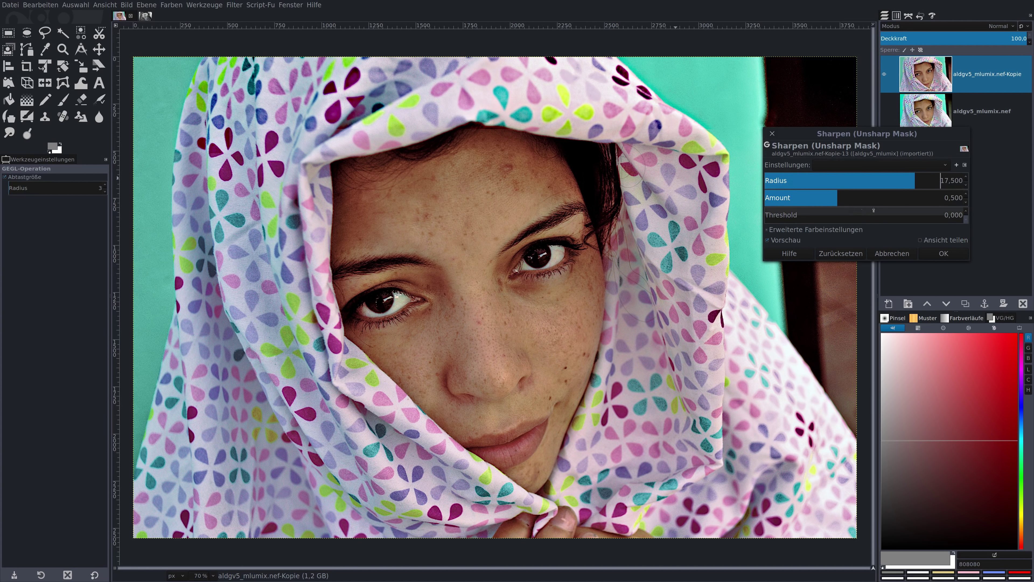
pyautogui.click(949, 198)
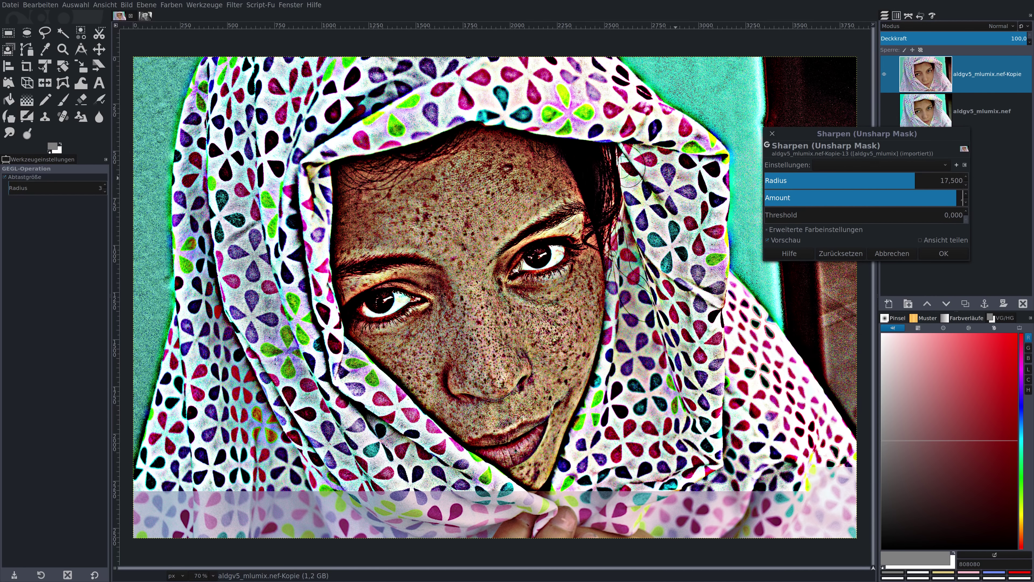
pyautogui.write('0,1')
pyautogui.press('Return')
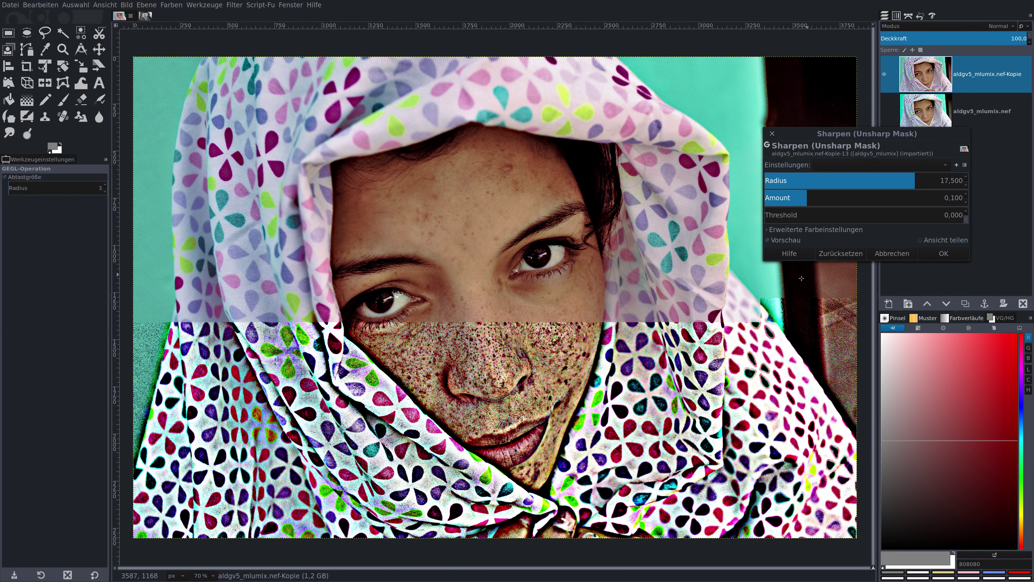
pyautogui.click(768, 241)
pyautogui.click(768, 240)
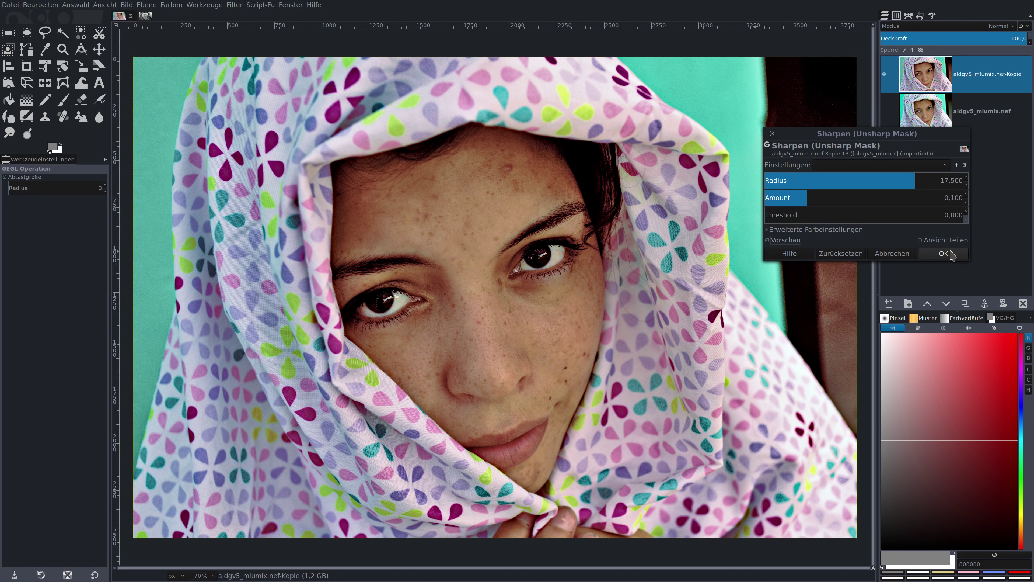
pyautogui.click(950, 254)
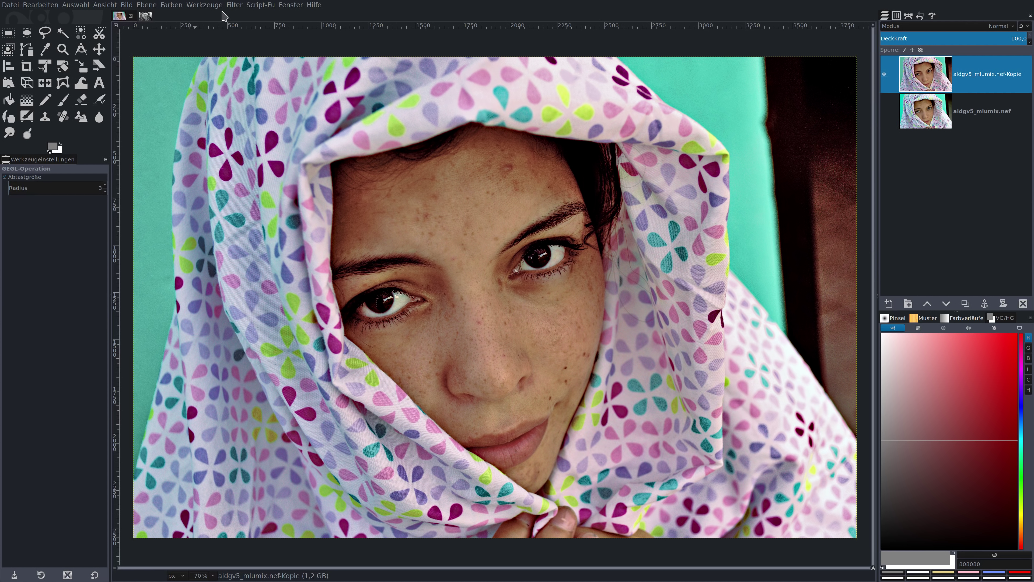
pyautogui.click(234, 4)
pyautogui.moveTo(249, 72)
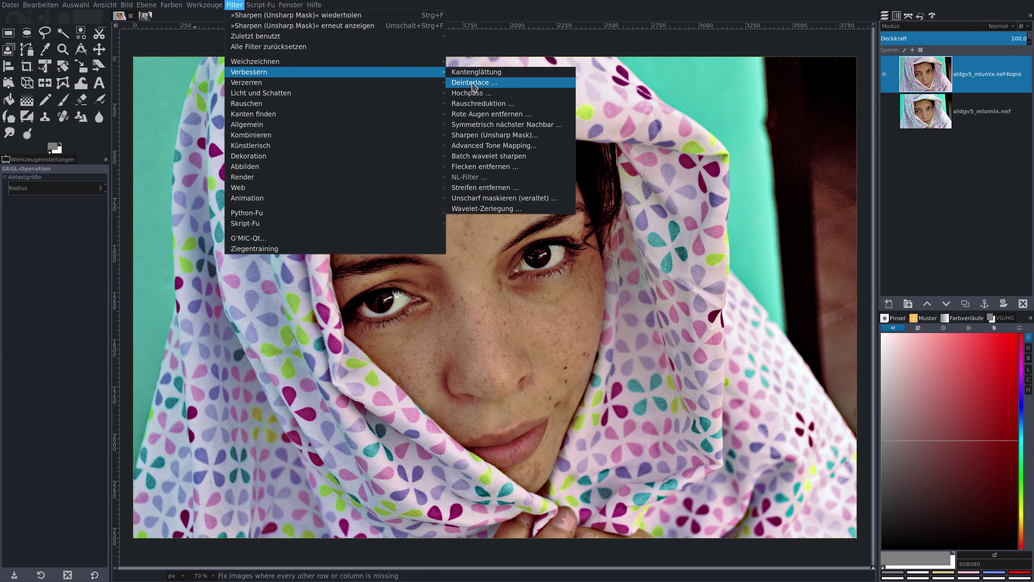
# Apply Noise Reduction at Strength 4 to the copy layer.
pyautogui.click(477, 105)
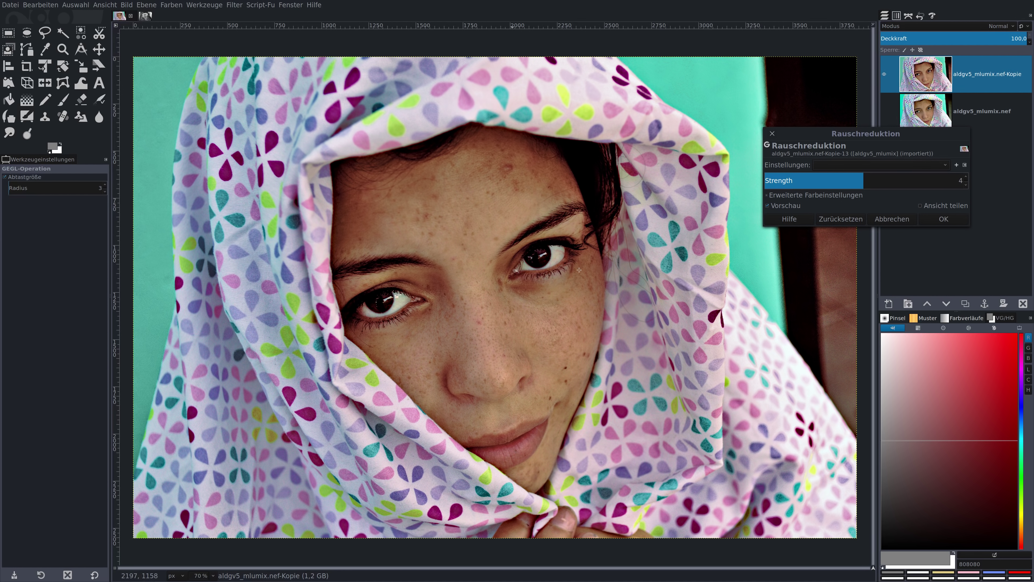
pyautogui.click(942, 219)
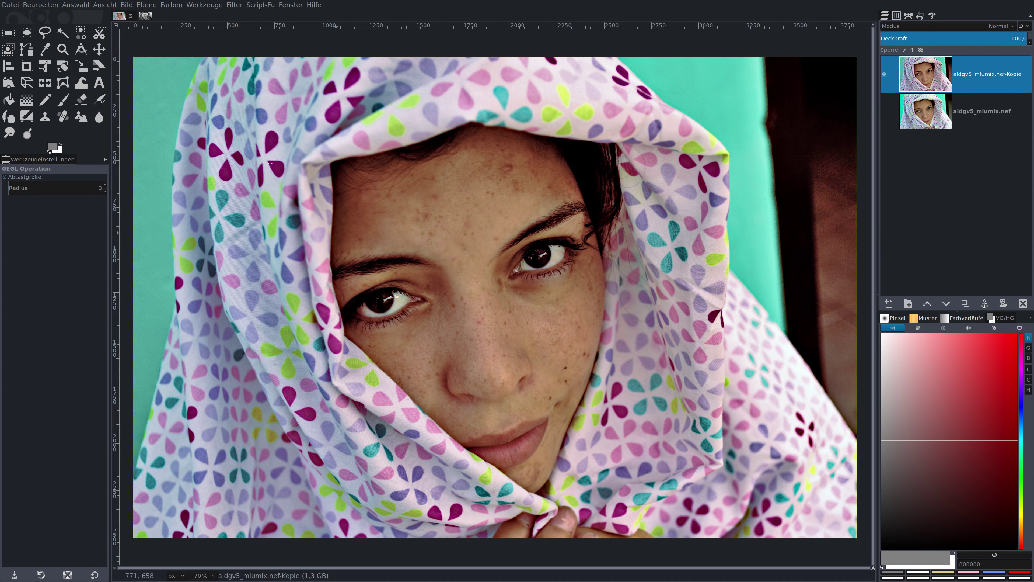
pyautogui.click(234, 5)
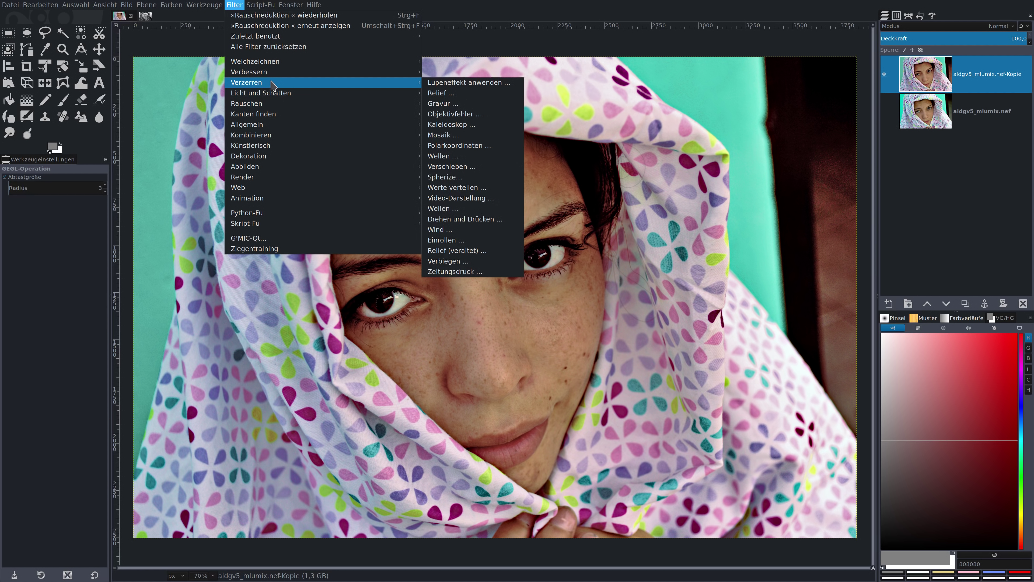
pyautogui.moveTo(249, 72)
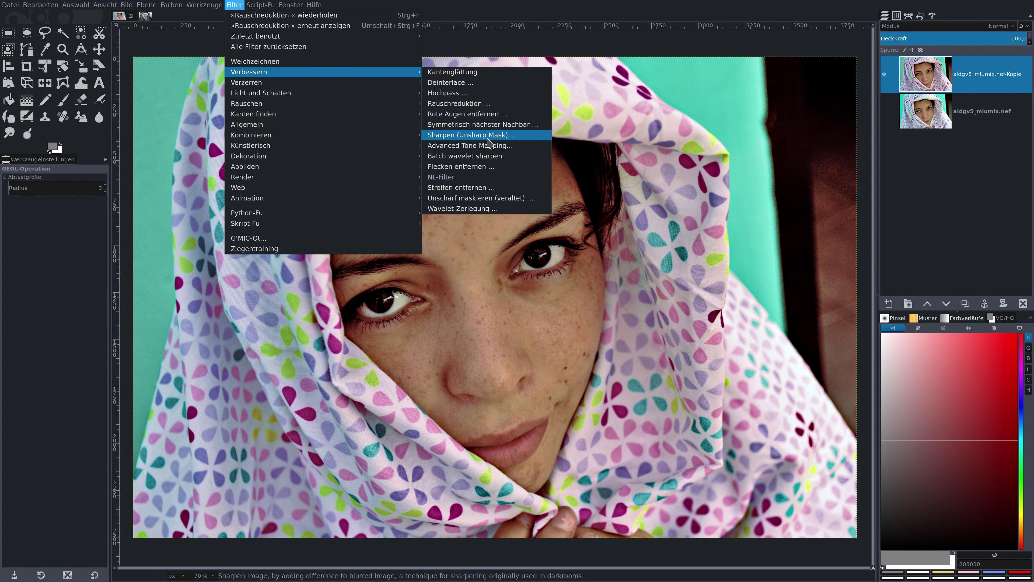
# Apply a second Unsharp Mask pass with Radius 3 and Amount 0,3.
pyautogui.click(488, 138)
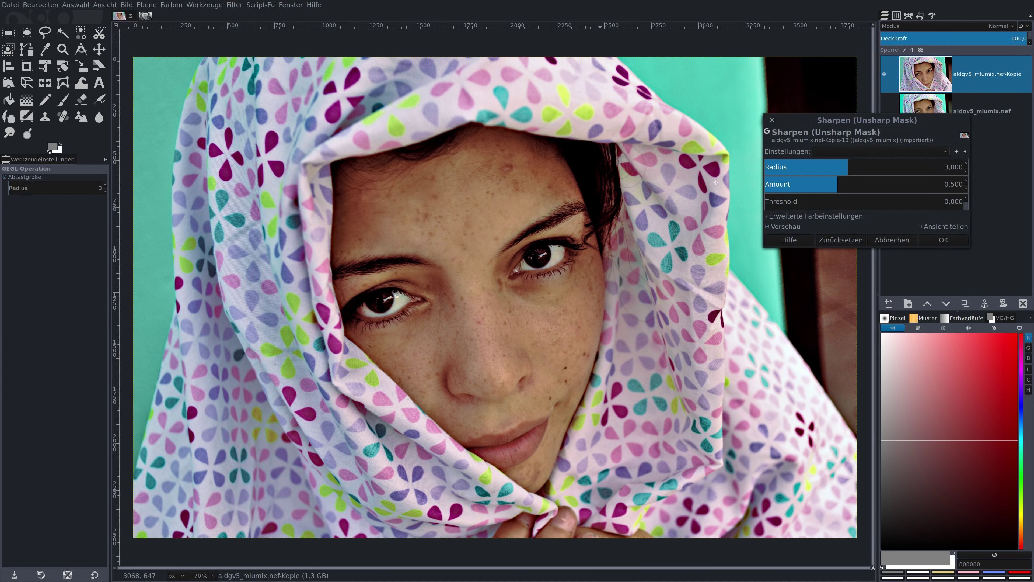
pyautogui.moveTo(852, 130); pyautogui.dragTo(788, 217)
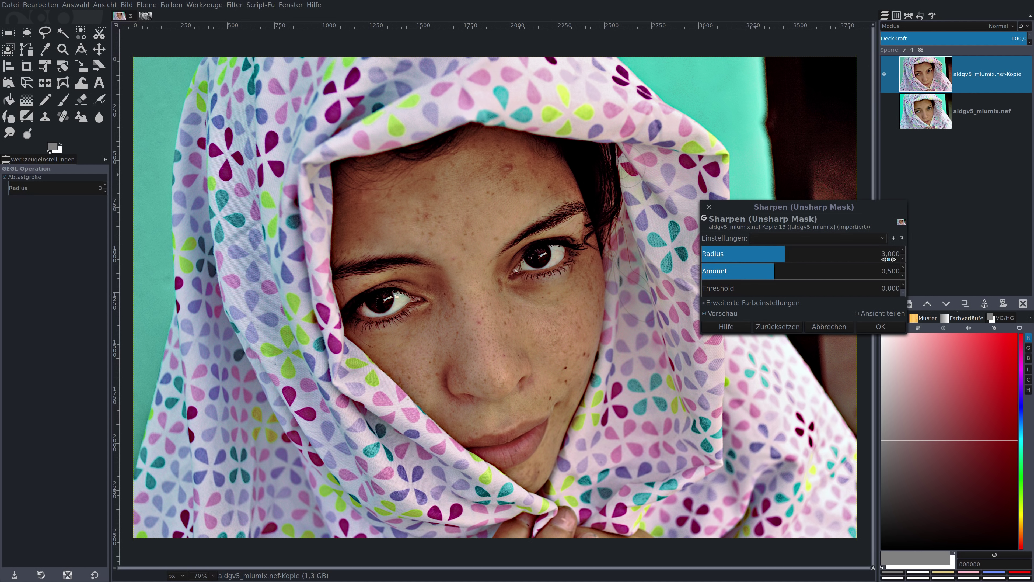
pyautogui.doubleClick(898, 271)
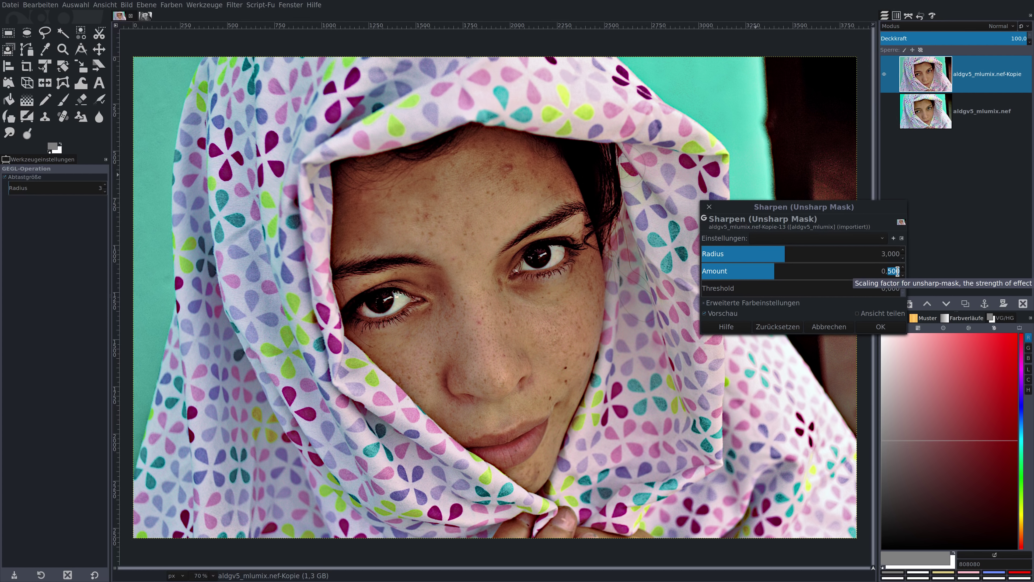
pyautogui.write('4')
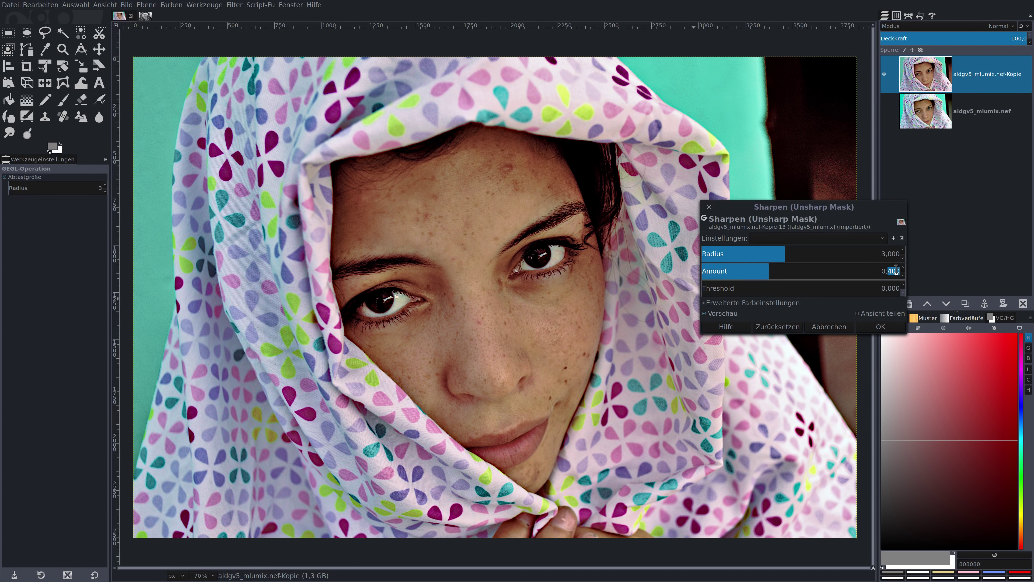
pyautogui.write('3')
pyautogui.click(875, 327)
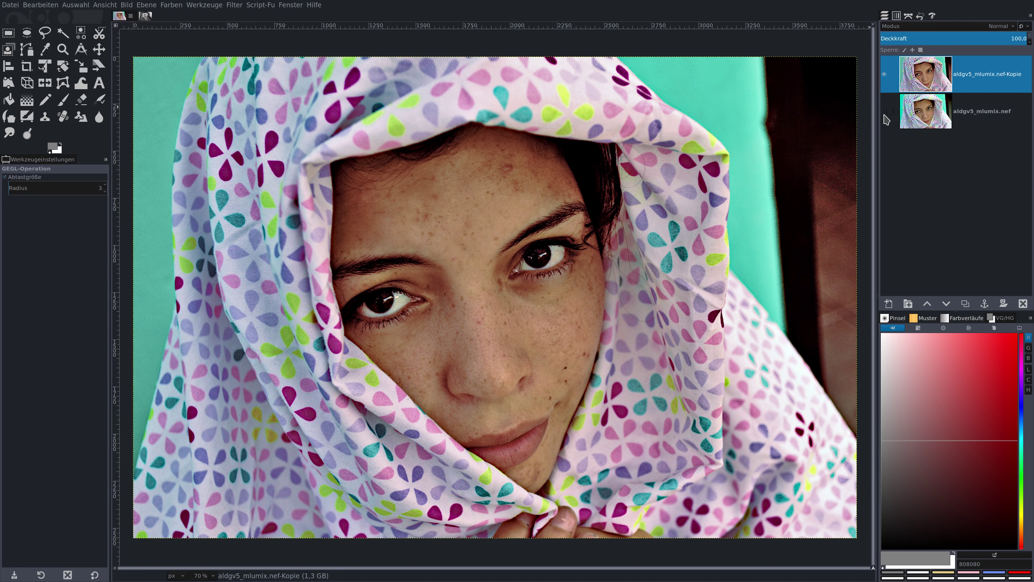
pyautogui.click(886, 76)
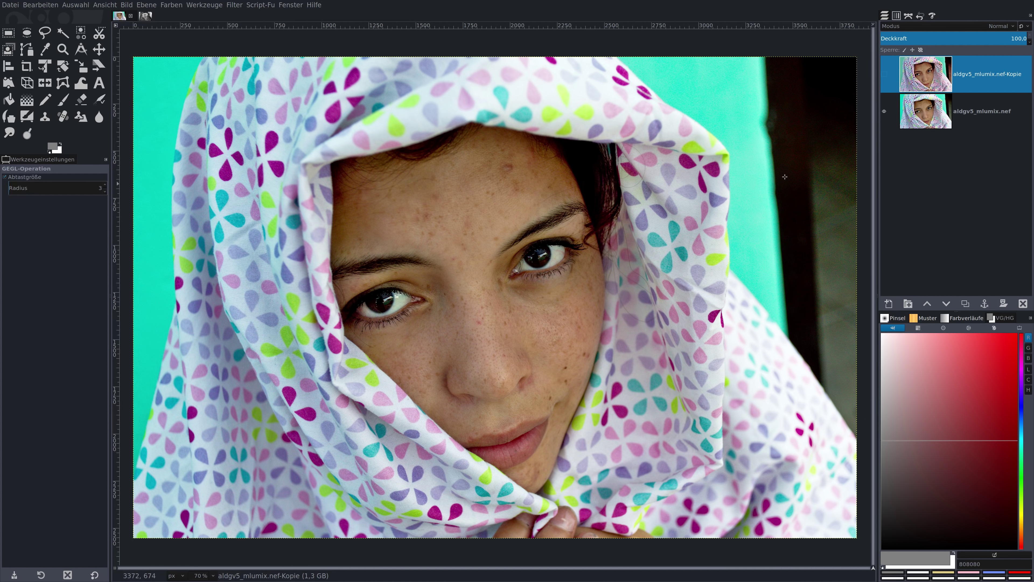
pyautogui.click(886, 75)
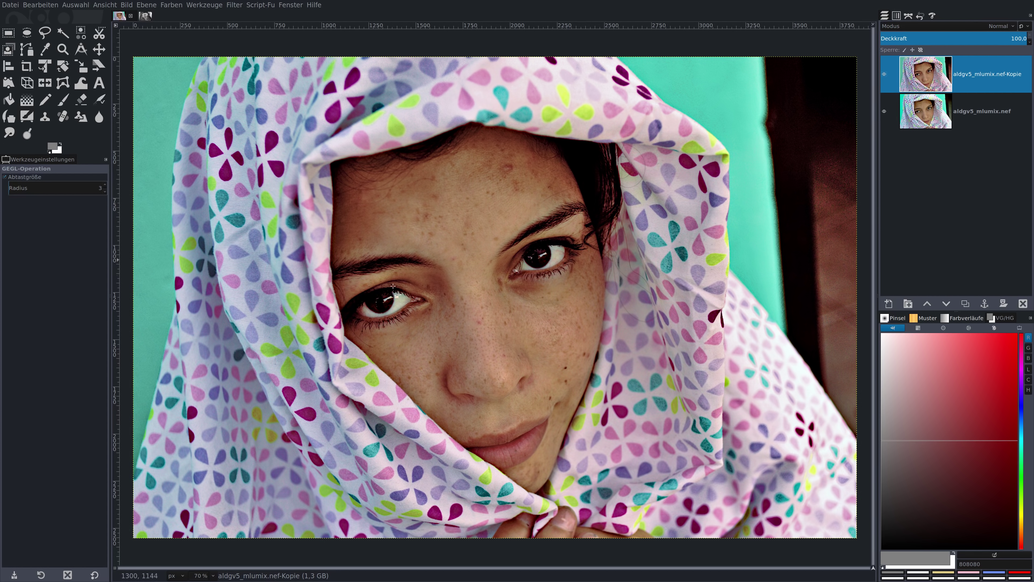
pyautogui.click(885, 74)
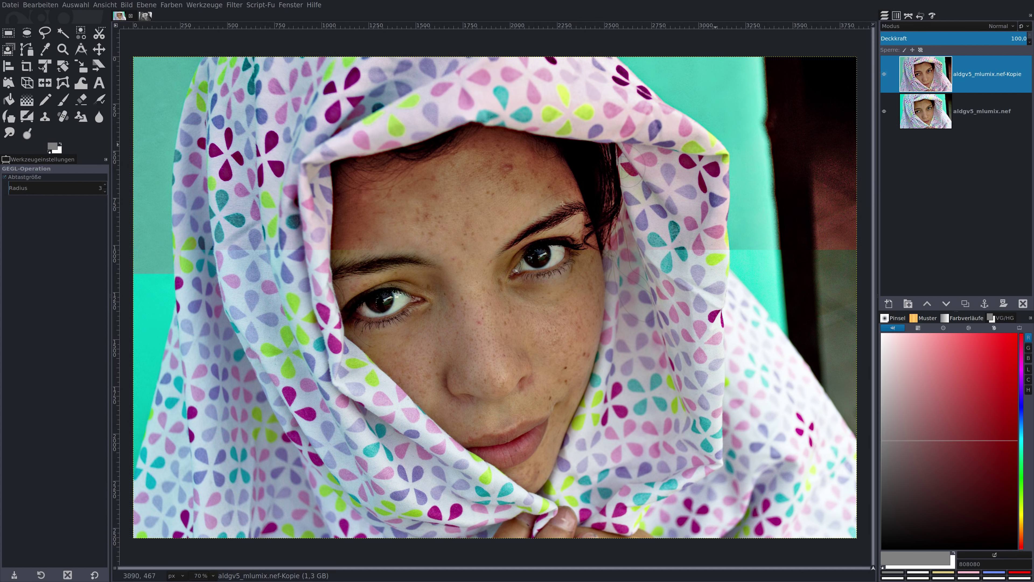
# Lower saturation to a Scale of 0,979, then toggle the copy layer's visibility to compare.
pyautogui.click(171, 5)
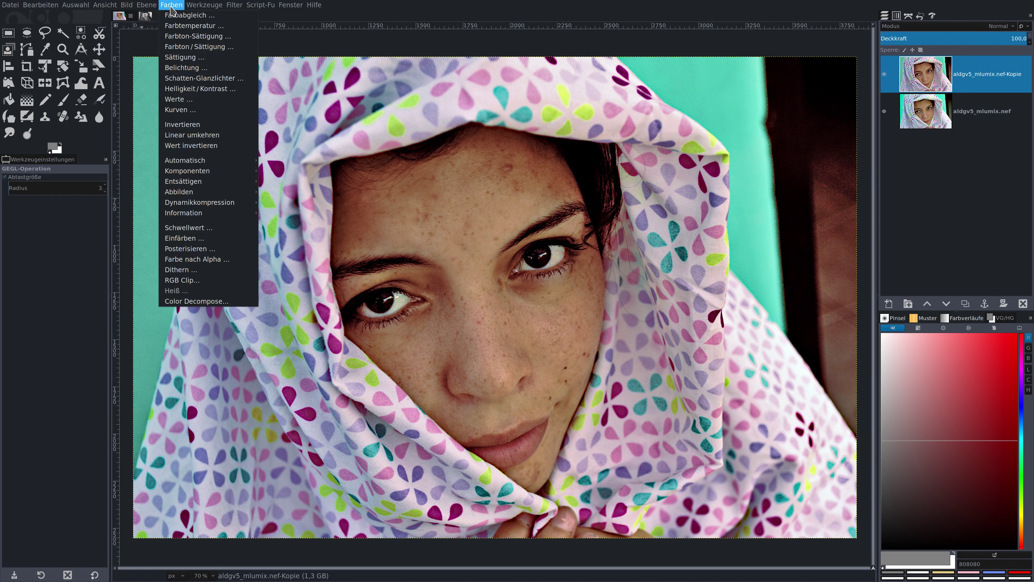
pyautogui.click(182, 57)
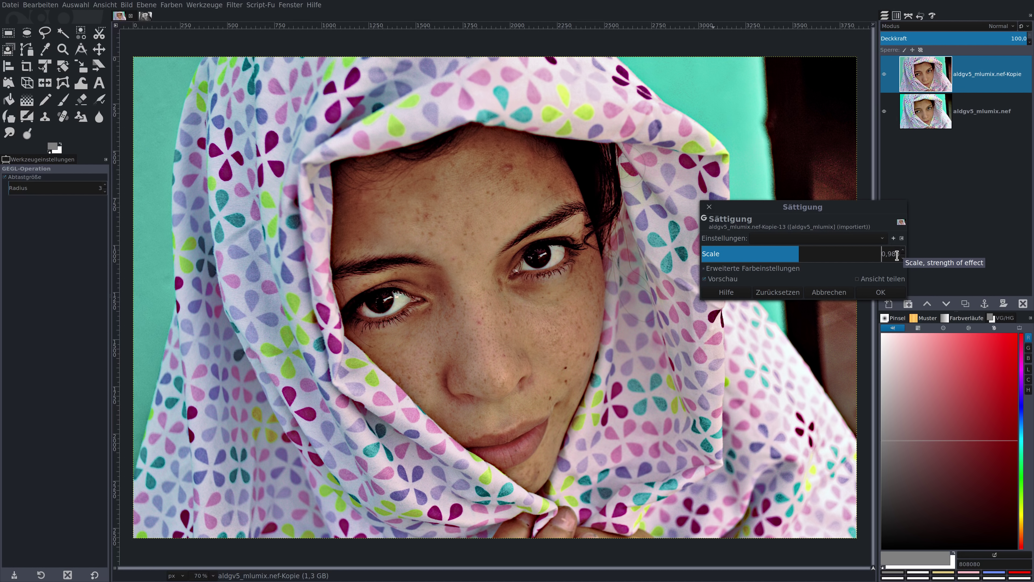
pyautogui.scroll(-6, 897, 255)
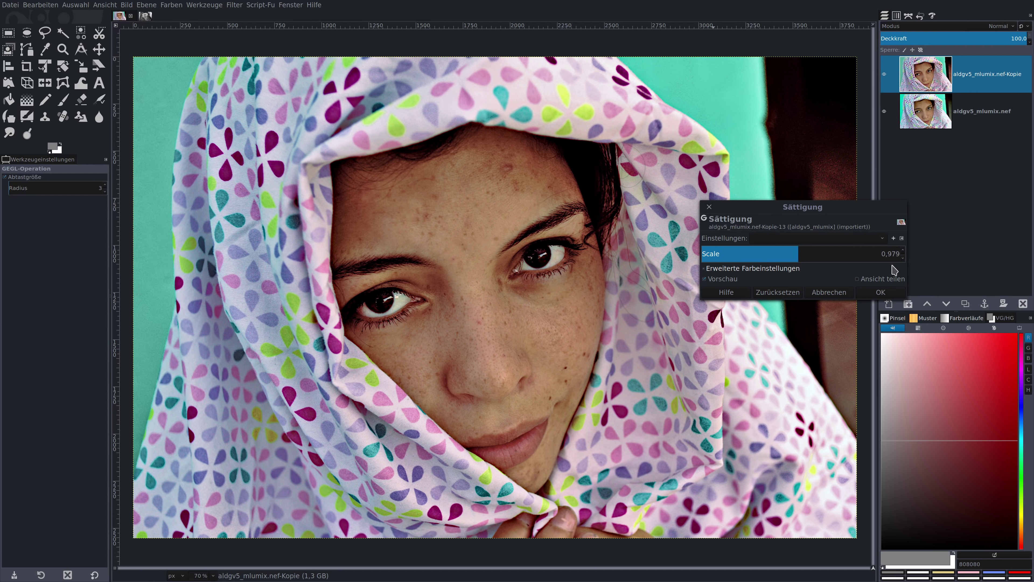
pyautogui.click(881, 293)
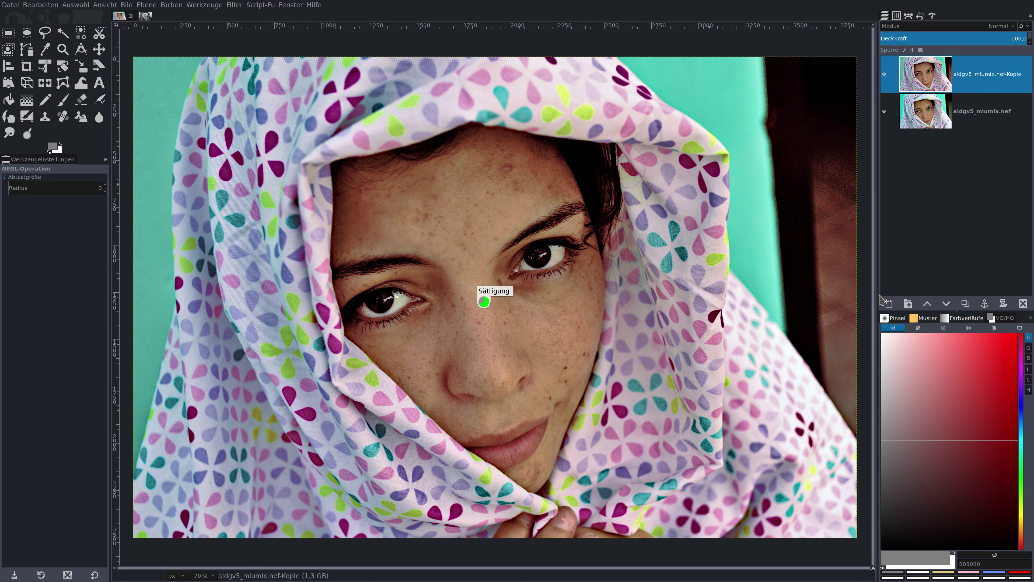
pyautogui.click(888, 78)
pyautogui.click(886, 75)
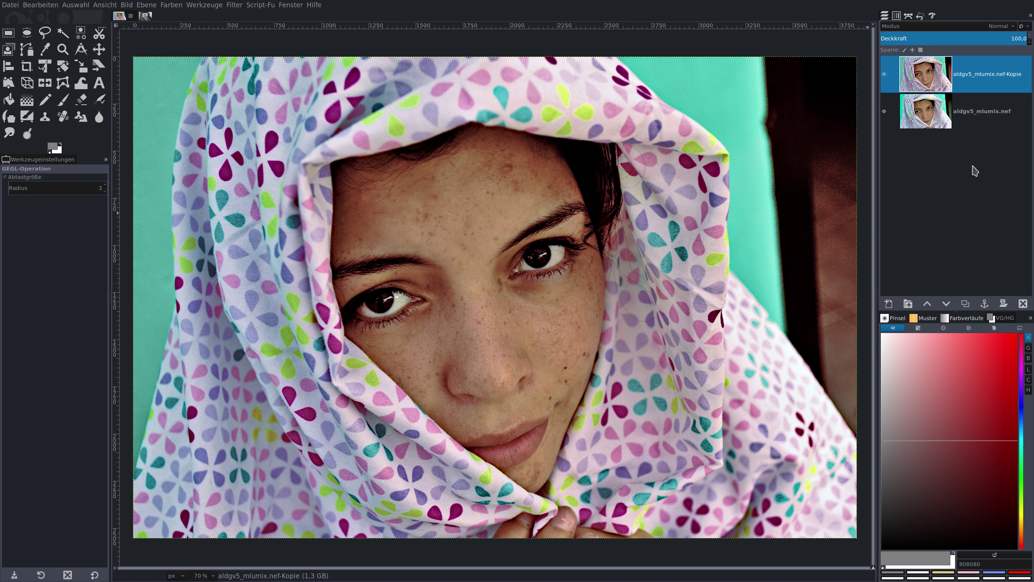
pyautogui.click(886, 79)
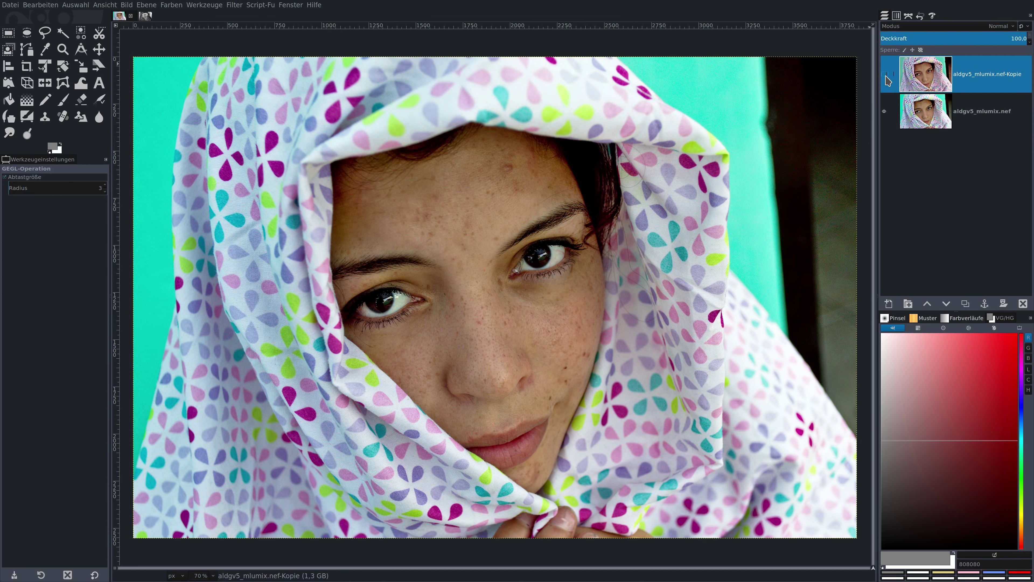
pyautogui.click(885, 75)
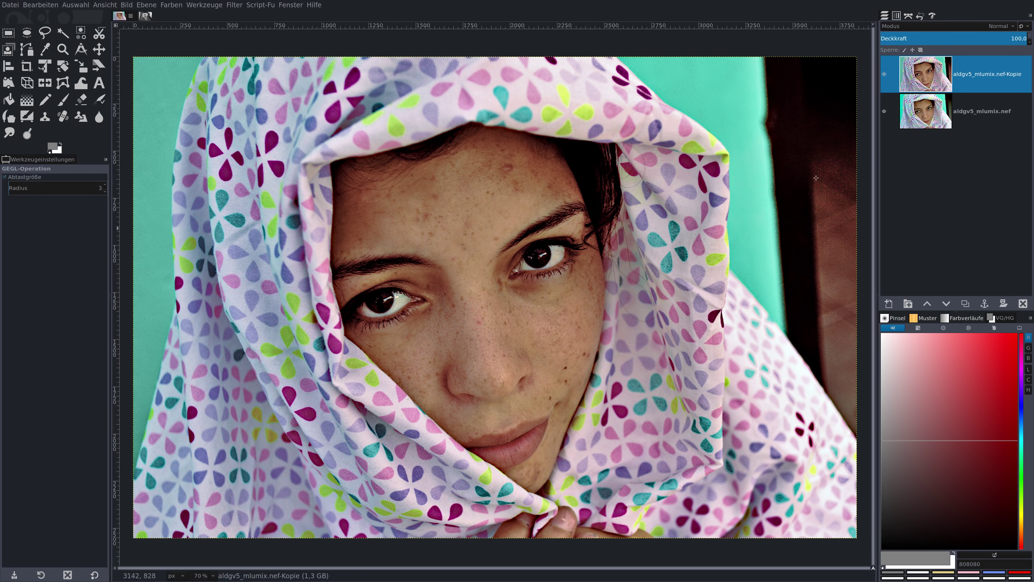
pyautogui.click(886, 78)
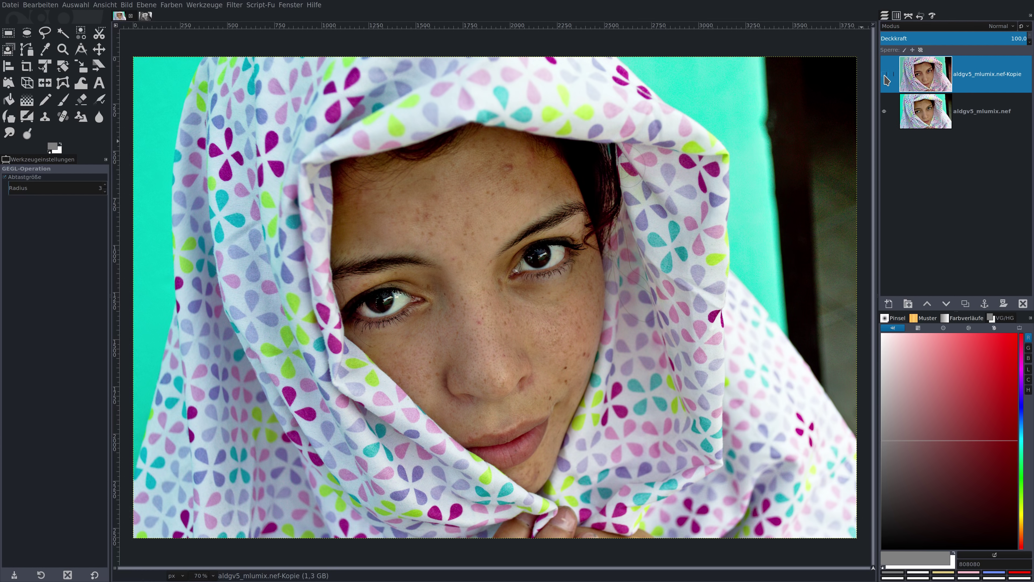
pyautogui.click(885, 76)
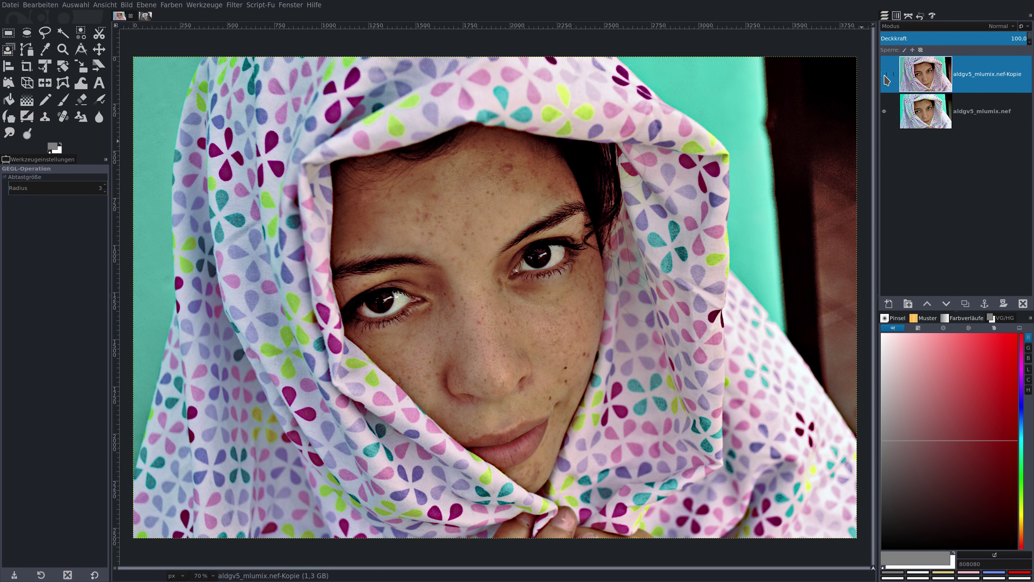
pyautogui.click(886, 77)
pyautogui.click(886, 76)
pyautogui.click(885, 76)
pyautogui.click(885, 75)
pyautogui.click(886, 75)
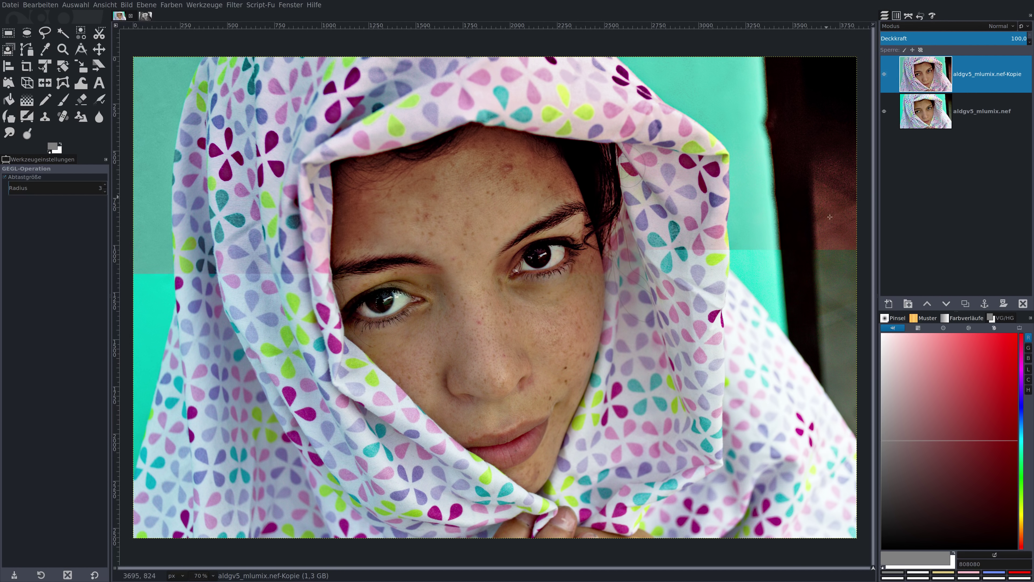